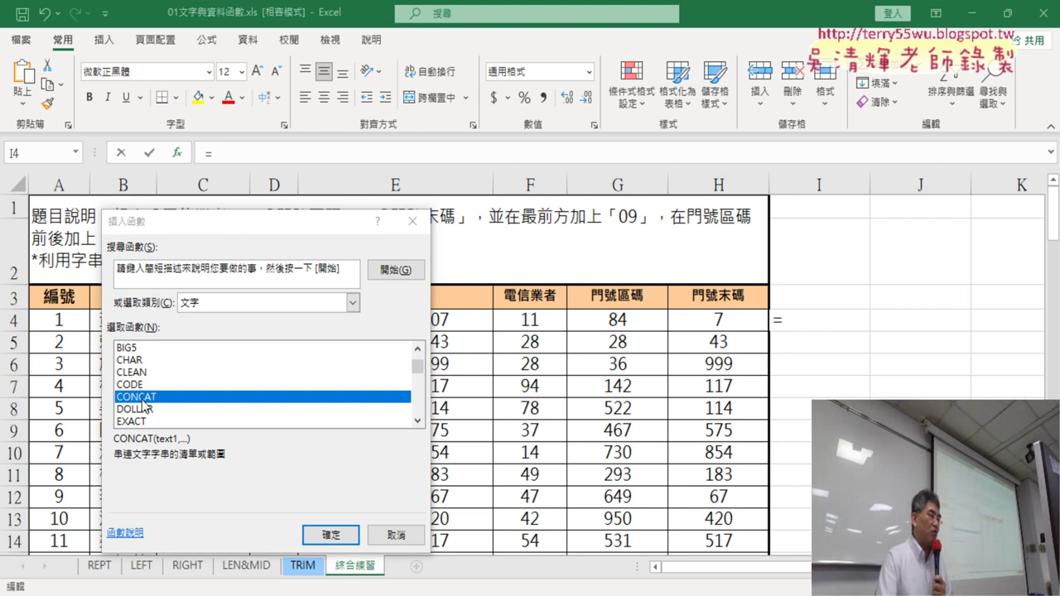
- Insert a CONCAT function in I4 and enter "09" as its Text1 argument
click(321, 536)
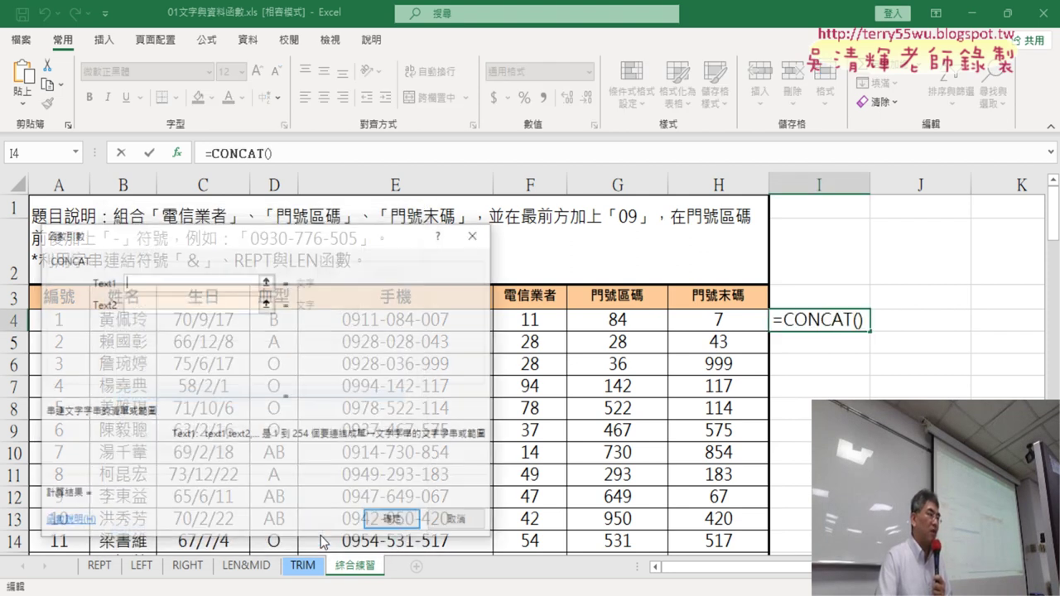
drag(272, 249, 428, 377)
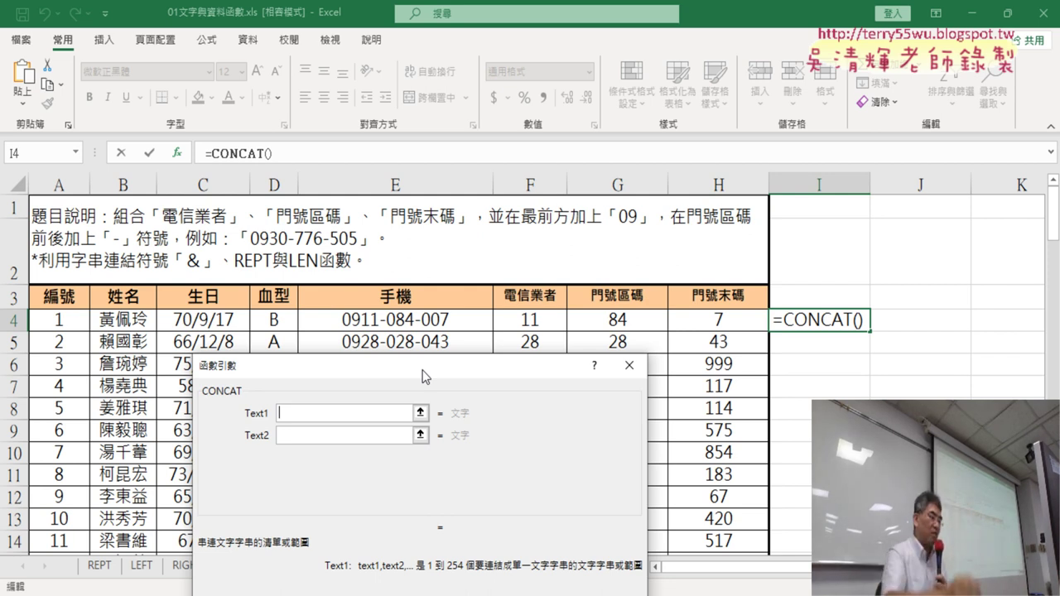
text(")
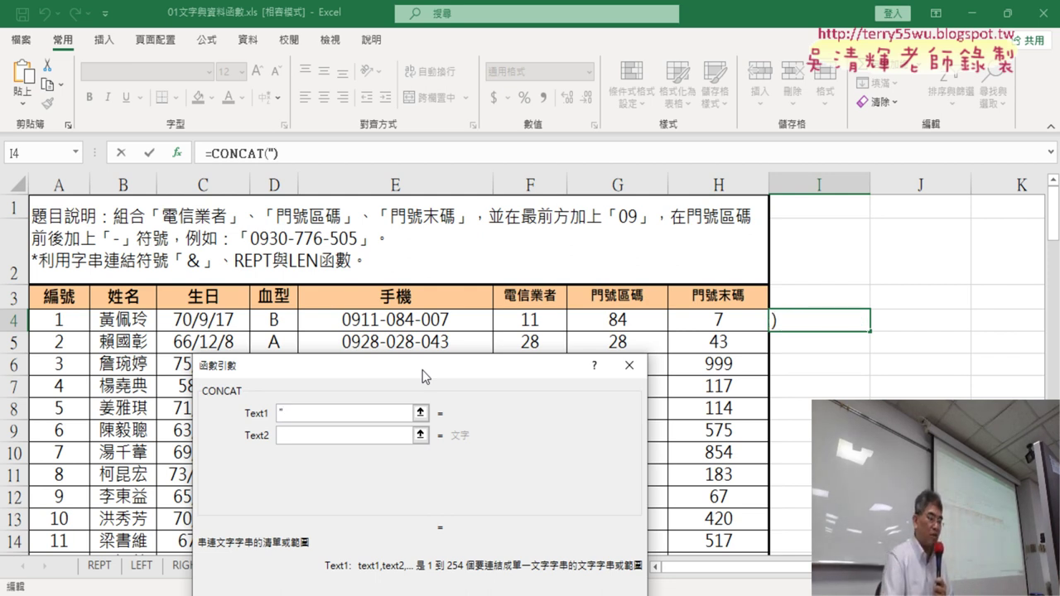
text(09")
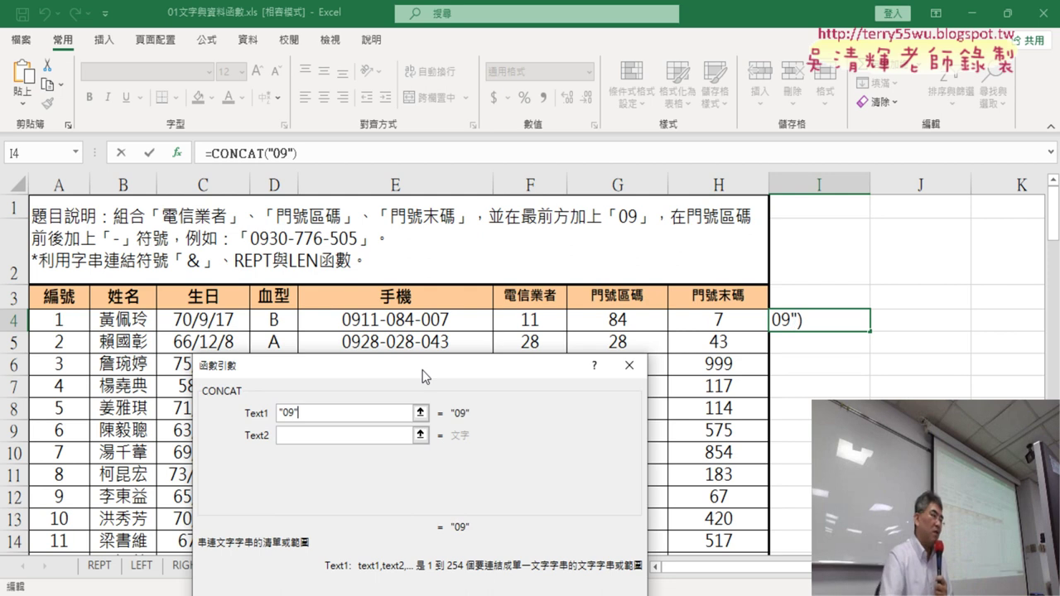
key(Tab)
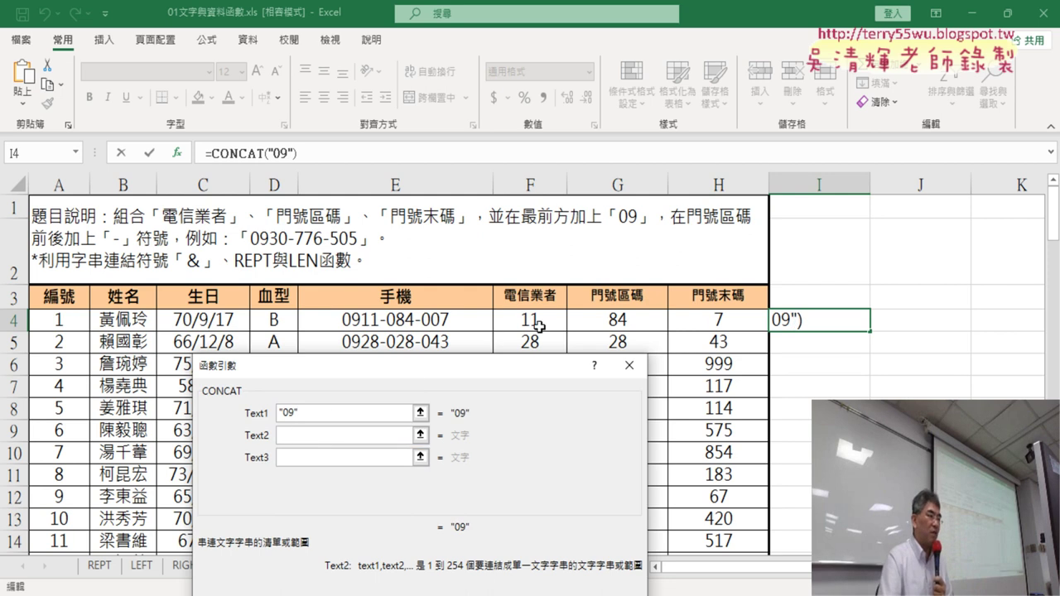
- Add the carrier code F4 and a dash "-" as the second and third CONCAT arguments
click(540, 322)
click(323, 456)
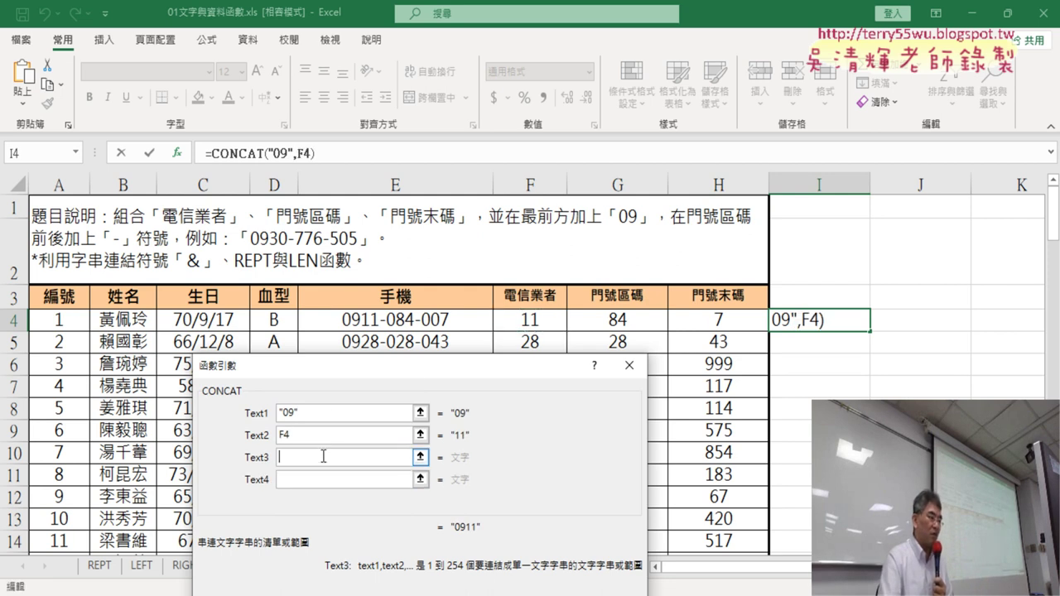
text("-")
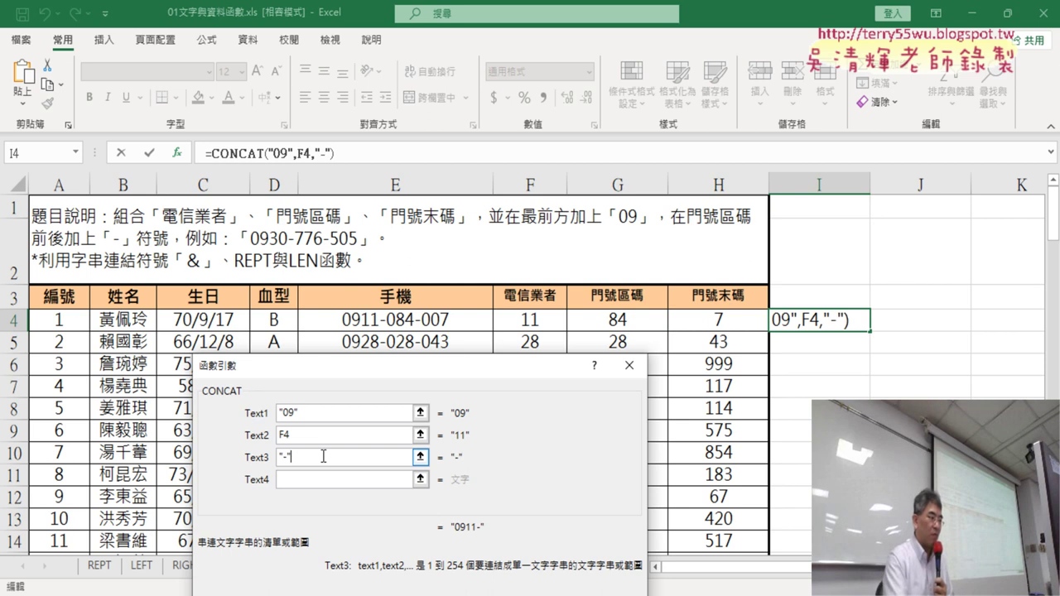
key(Tab)
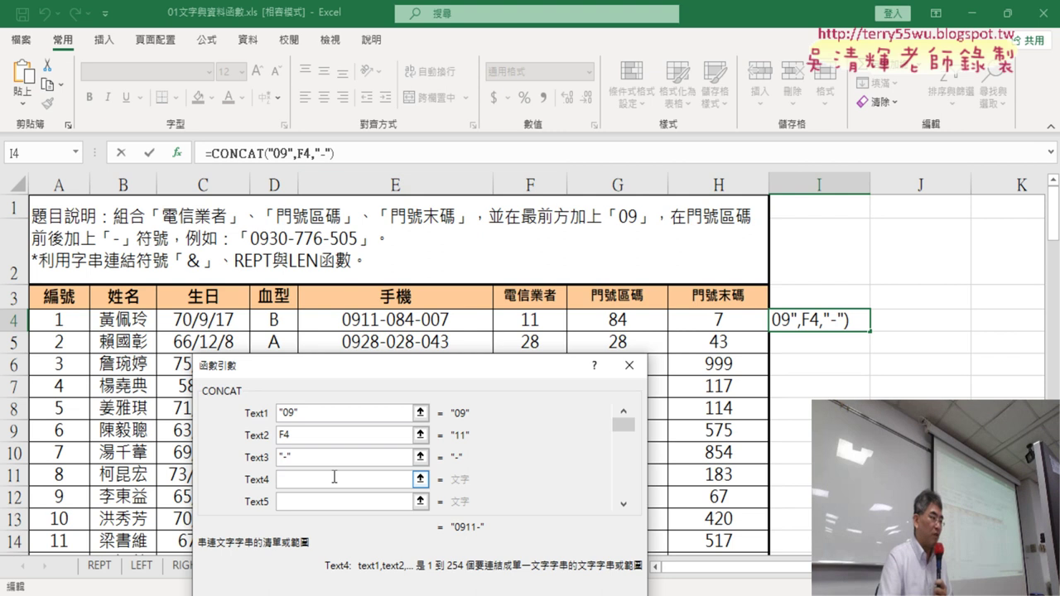
- Add rept("0",3-len(G4))&G4 as the fourth argument to pad G4 to three digits
text(re)
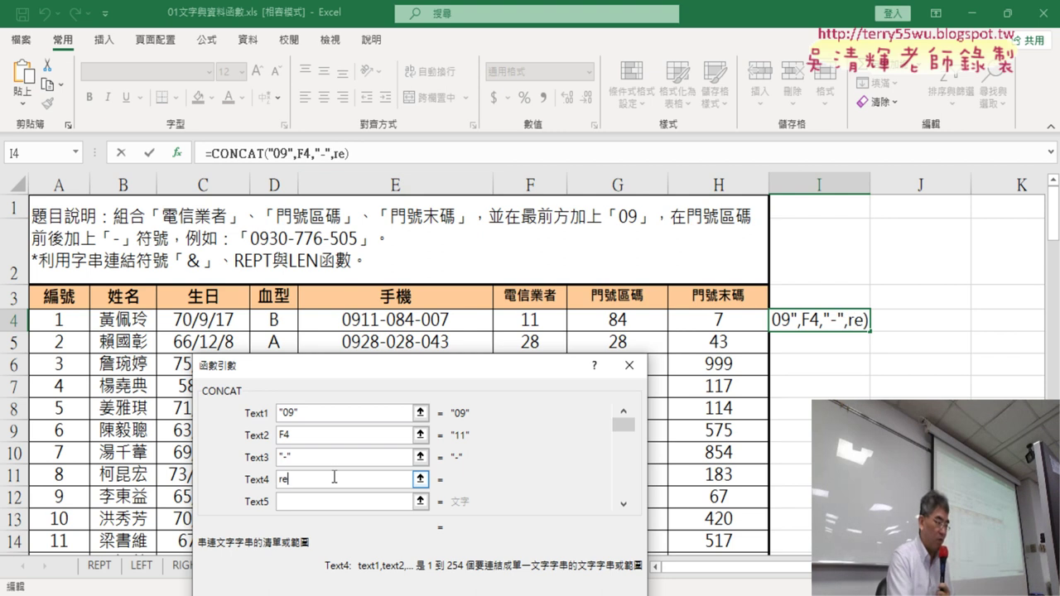
text(pt()
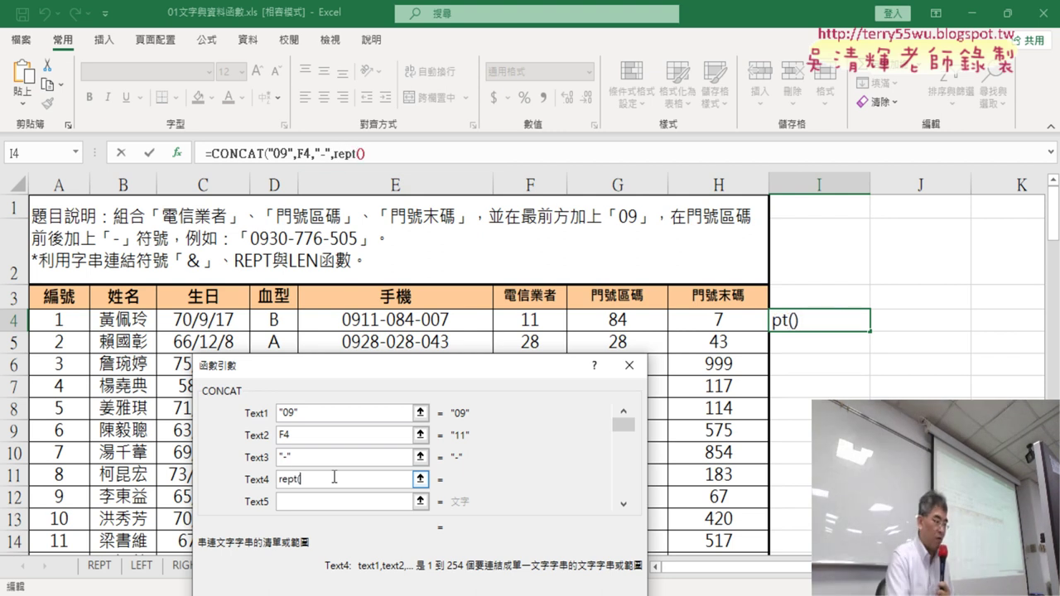
text("0")
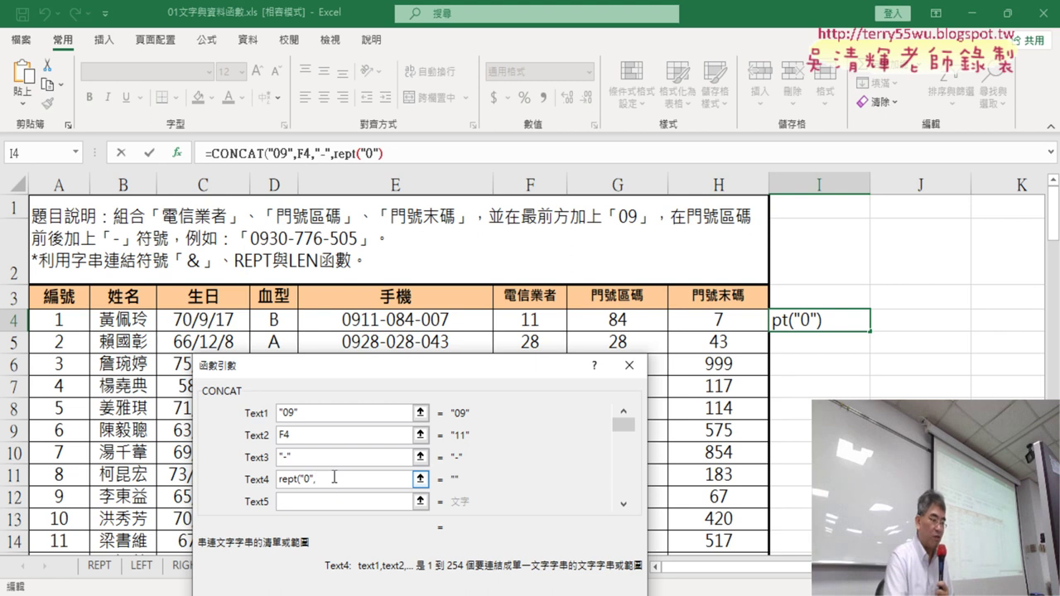
text(,3-le)
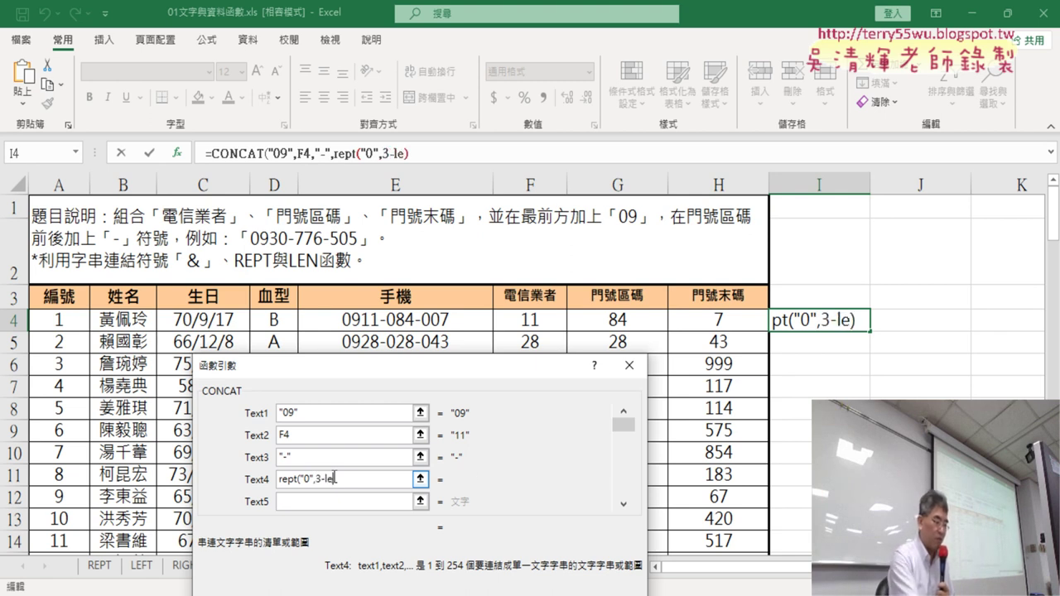
text(n()
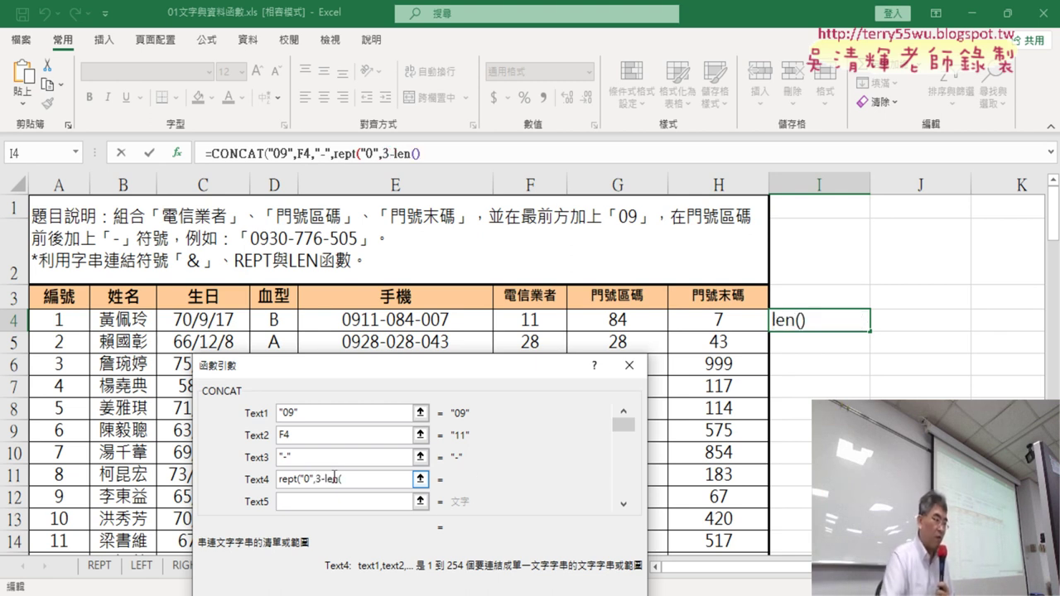
click(634, 316)
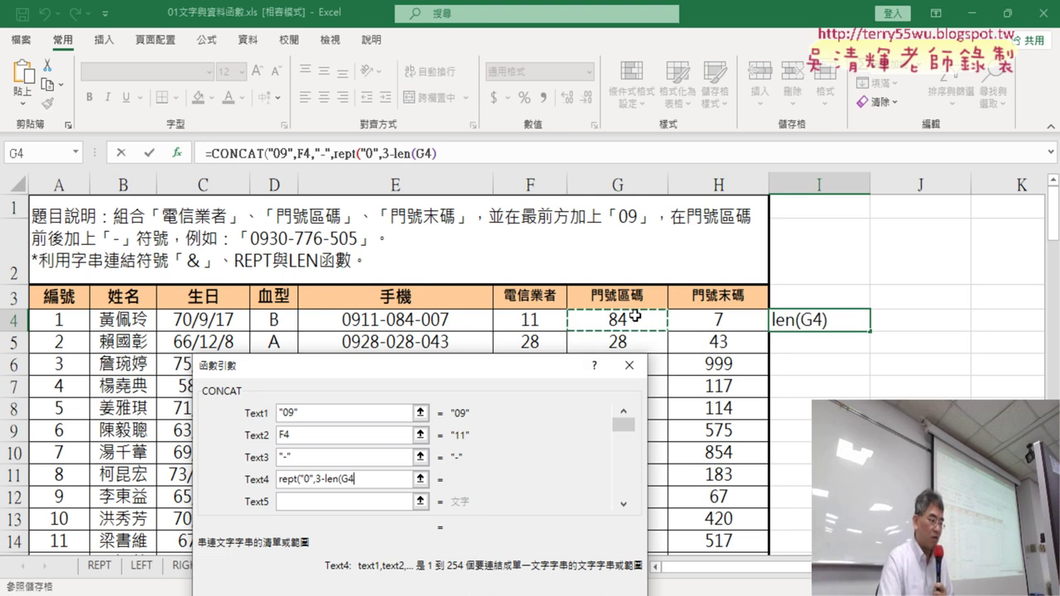
text())
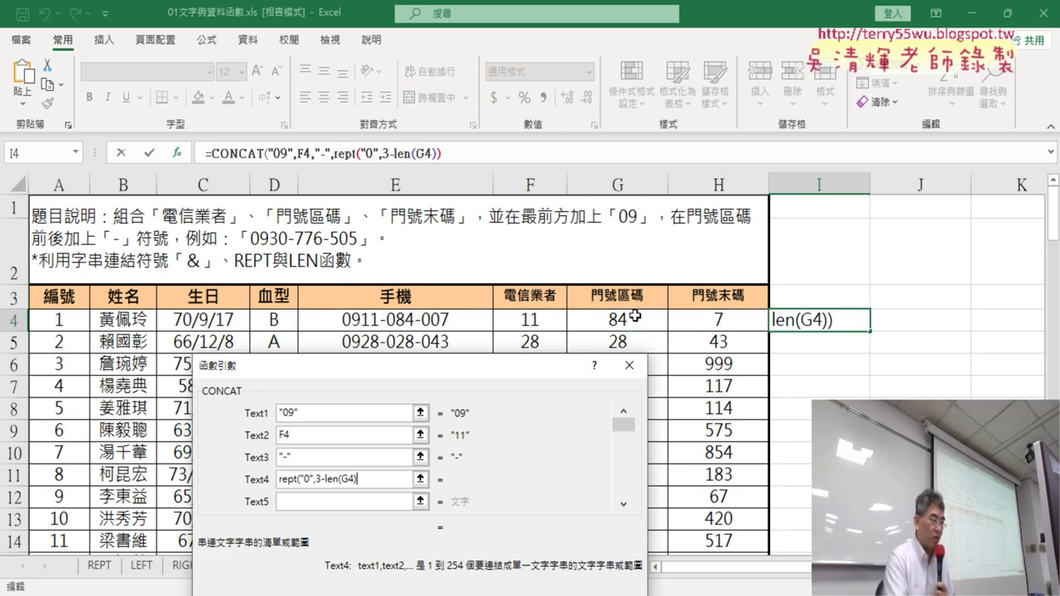
text())
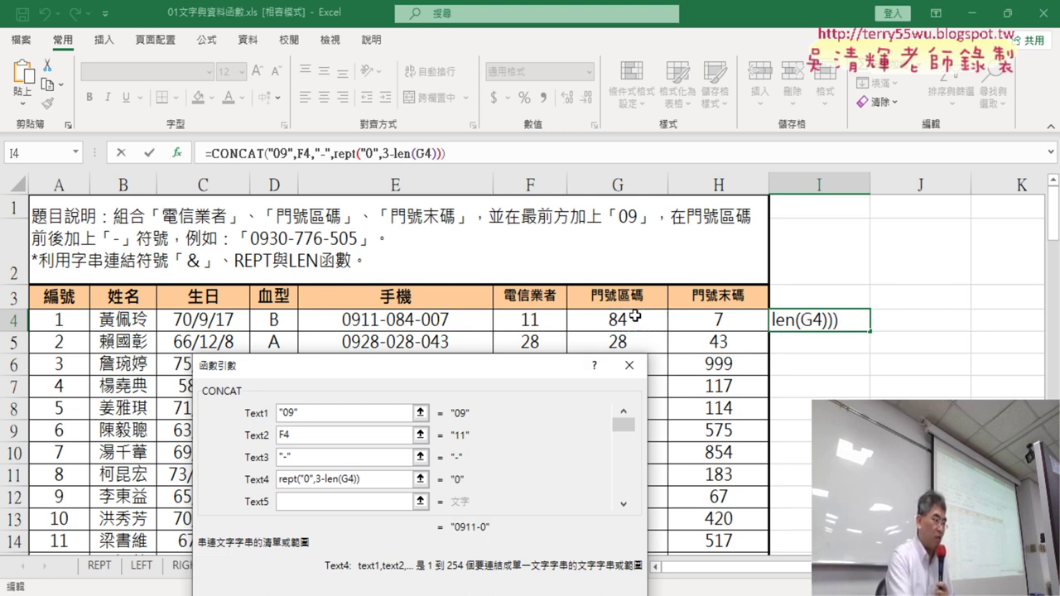
text(&)
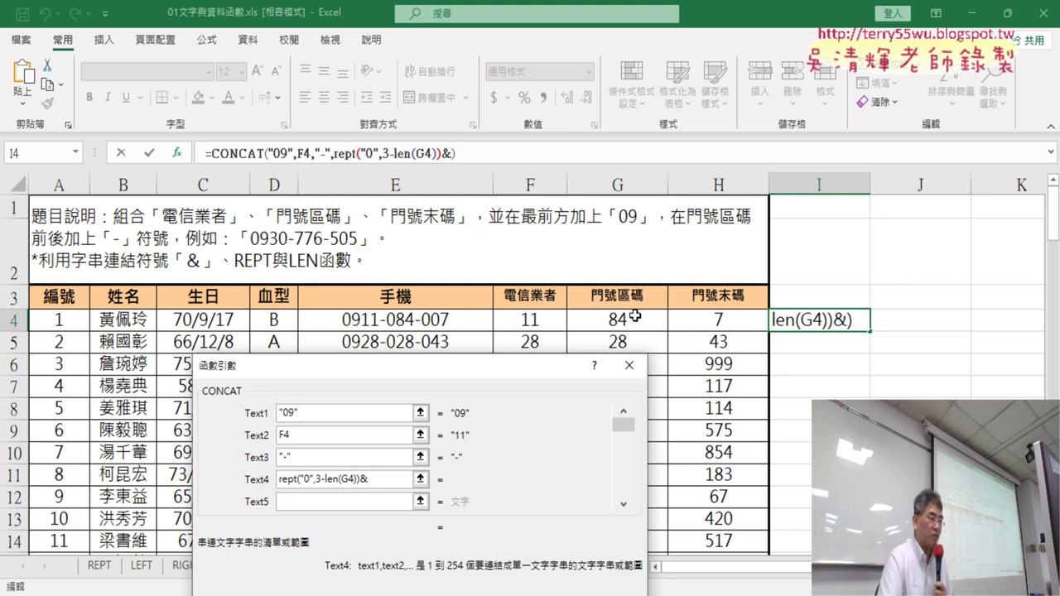
click(636, 318)
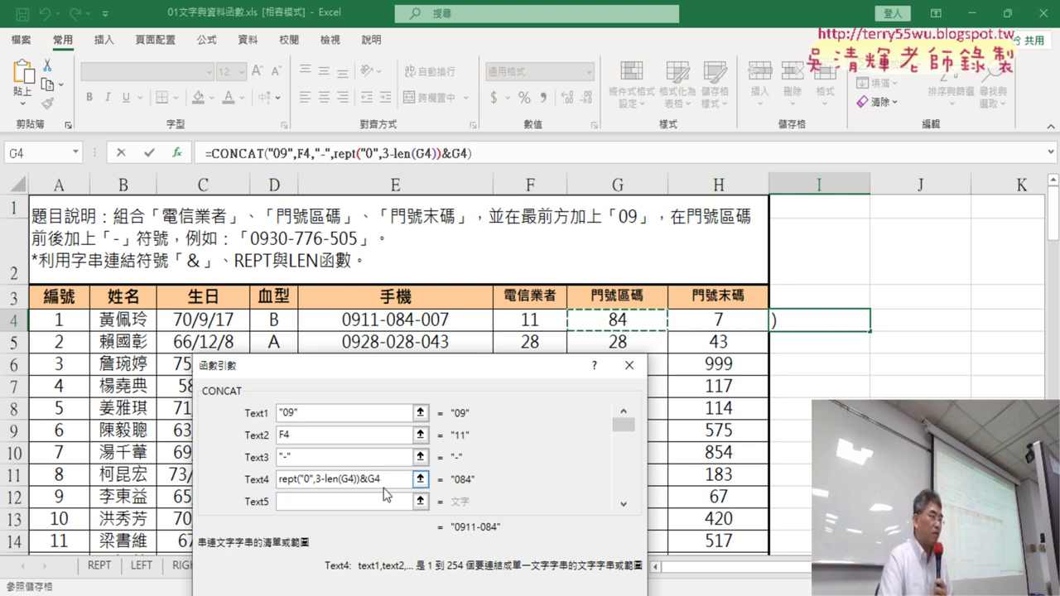
click(334, 500)
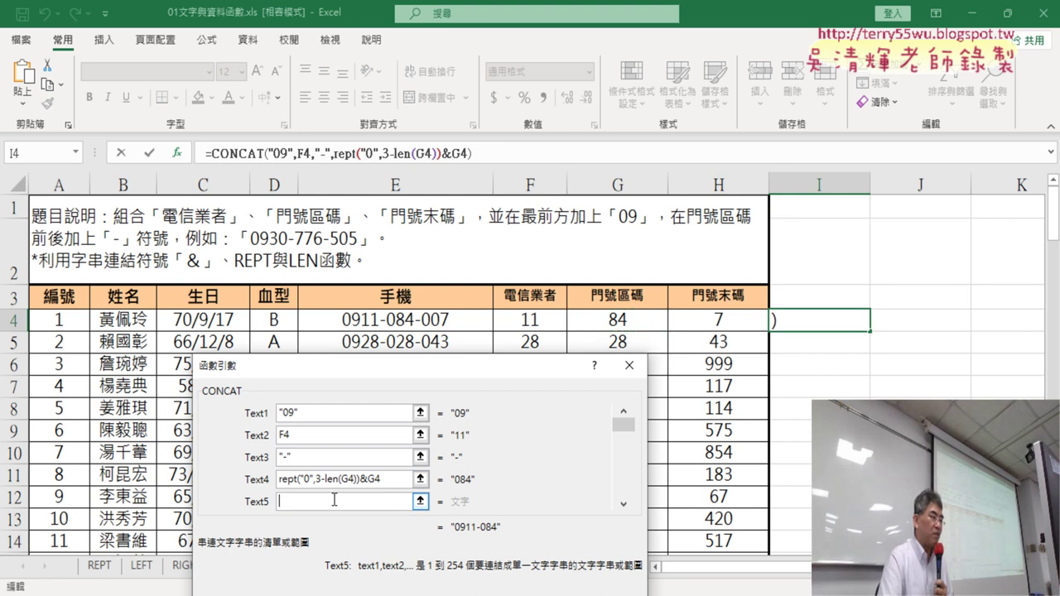
- Add another dash and paste a copy of the padding expression as the sixth argument
text(-)
scroll(521, 461, down, 3)
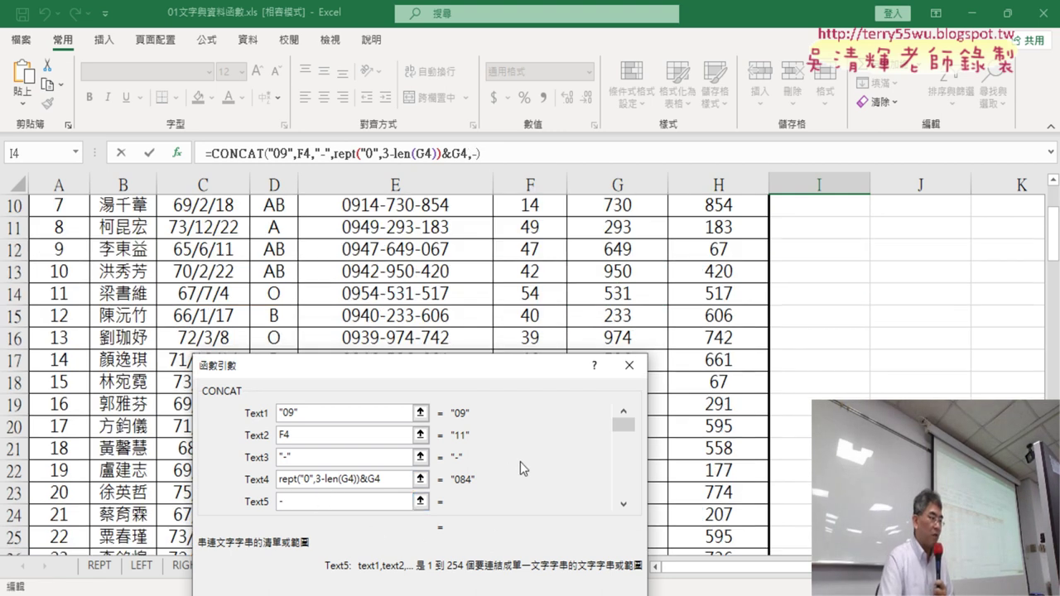
click(623, 503)
click(622, 502)
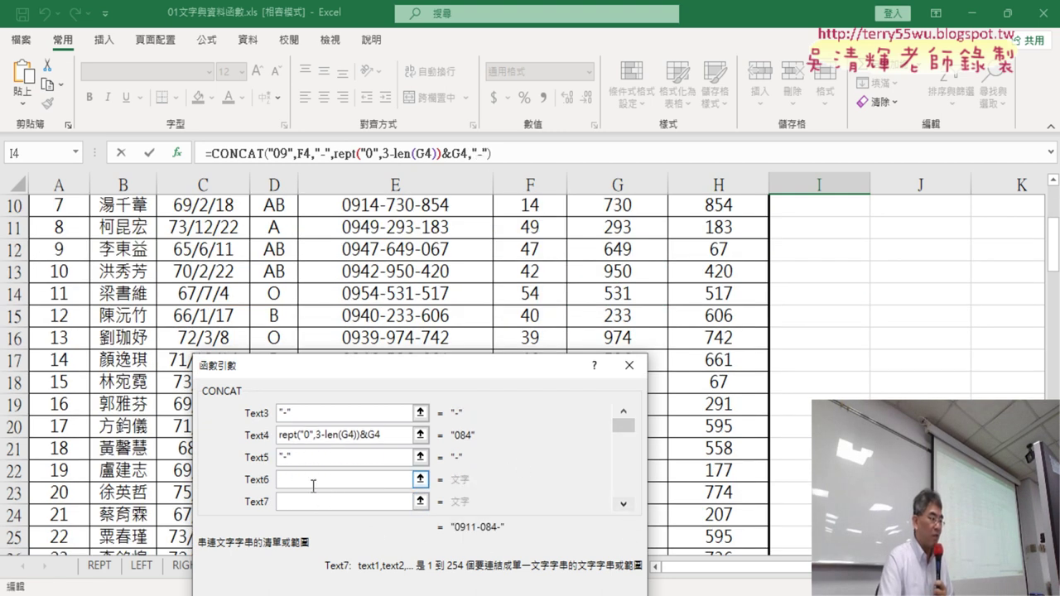
drag(394, 435, 257, 439)
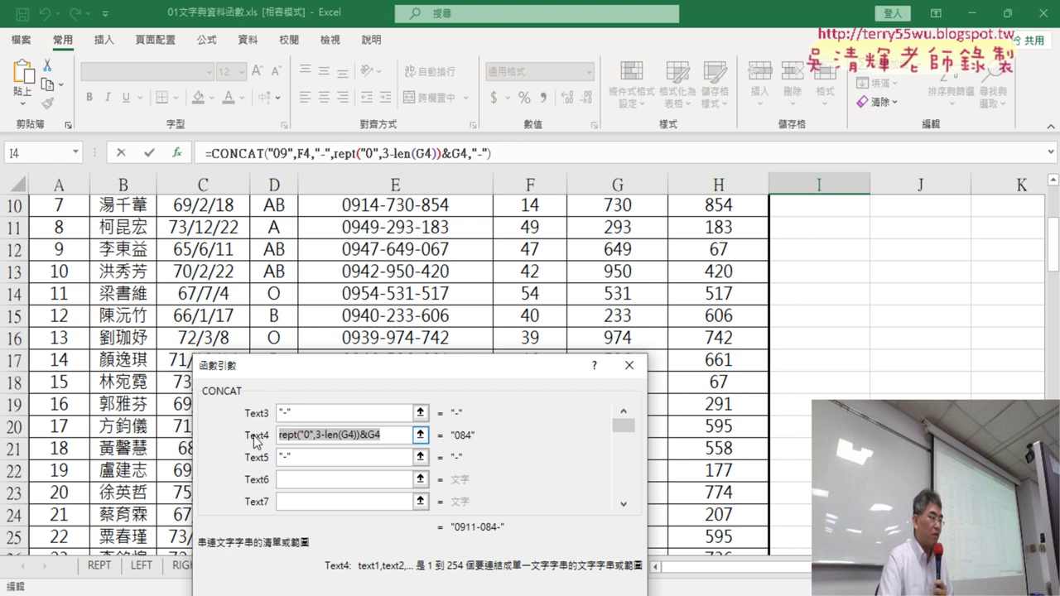
right_click(326, 436)
click(355, 466)
click(320, 479)
right_click(320, 479)
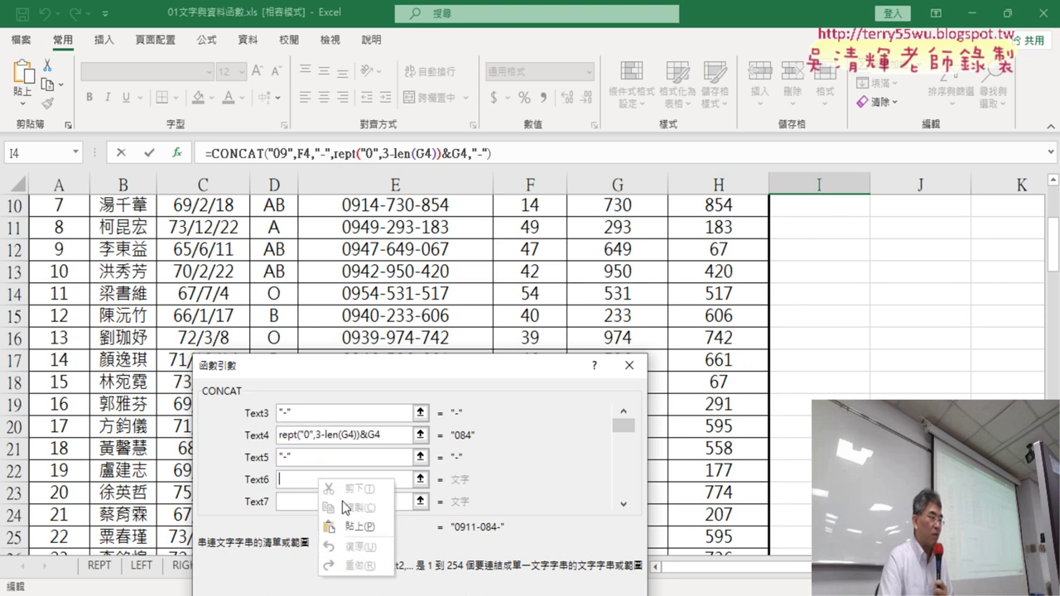
click(364, 521)
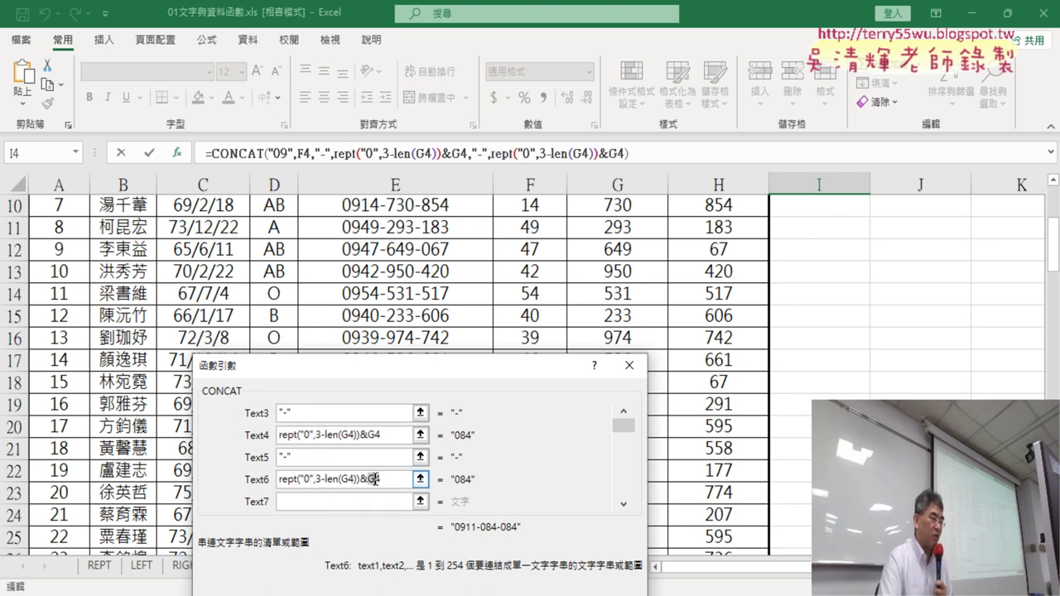
double_click(374, 479)
text(H4)
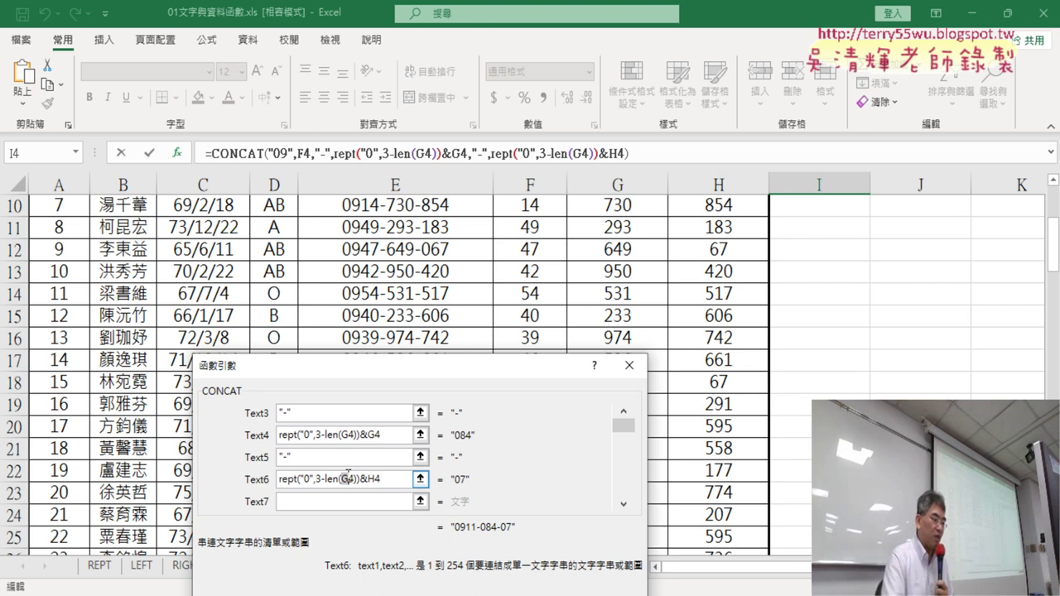
double_click(348, 479)
text(H4)
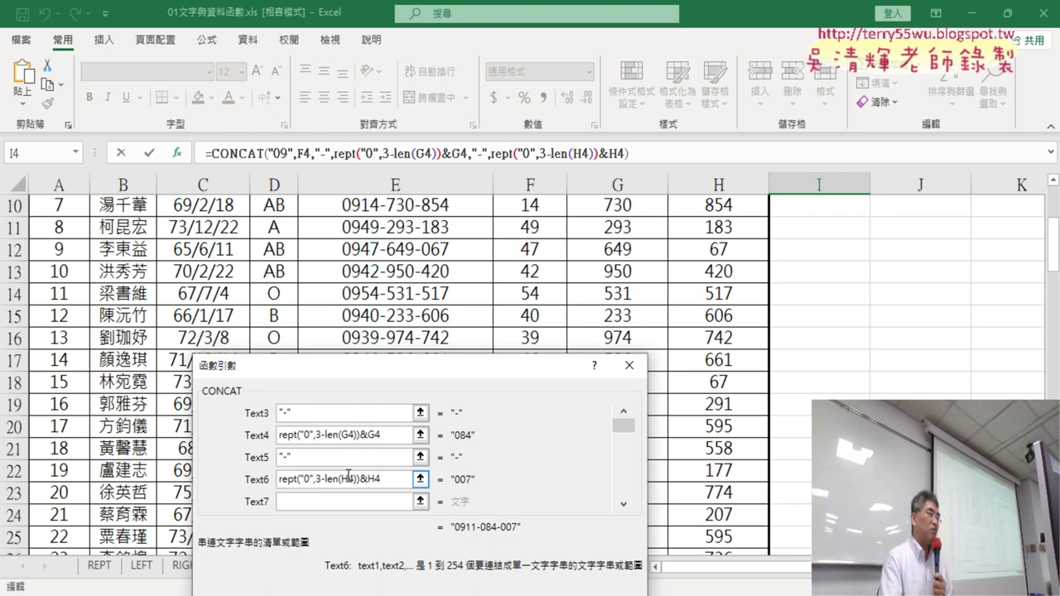
mouse_move(406, 366)
mouse_down()
mouse_move(419, 258)
mouse_move(406, 188)
mouse_up()
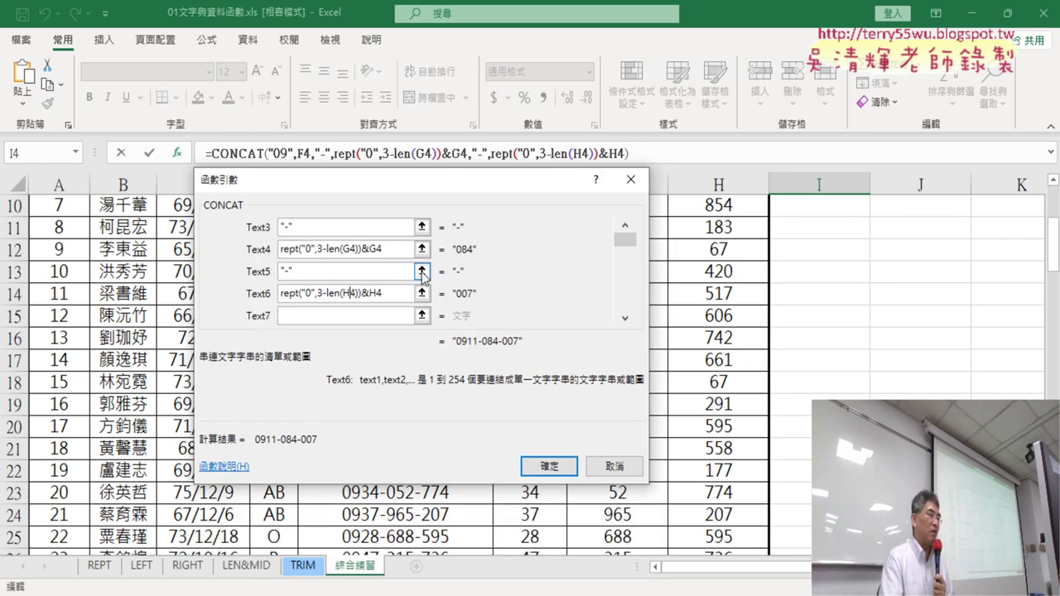
scroll(532, 274, up, 3)
double_click(625, 226)
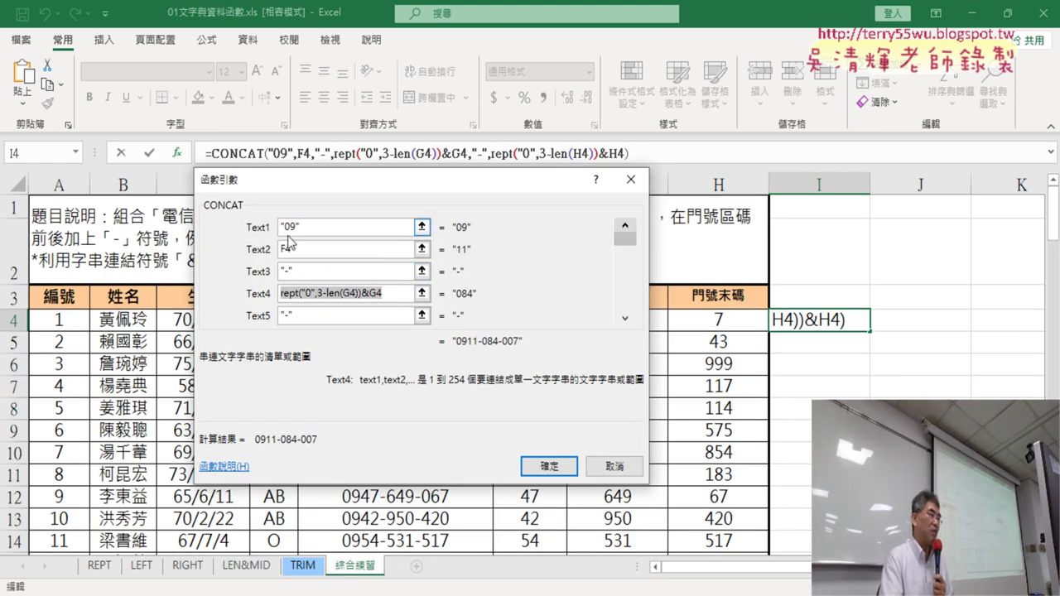
click(549, 467)
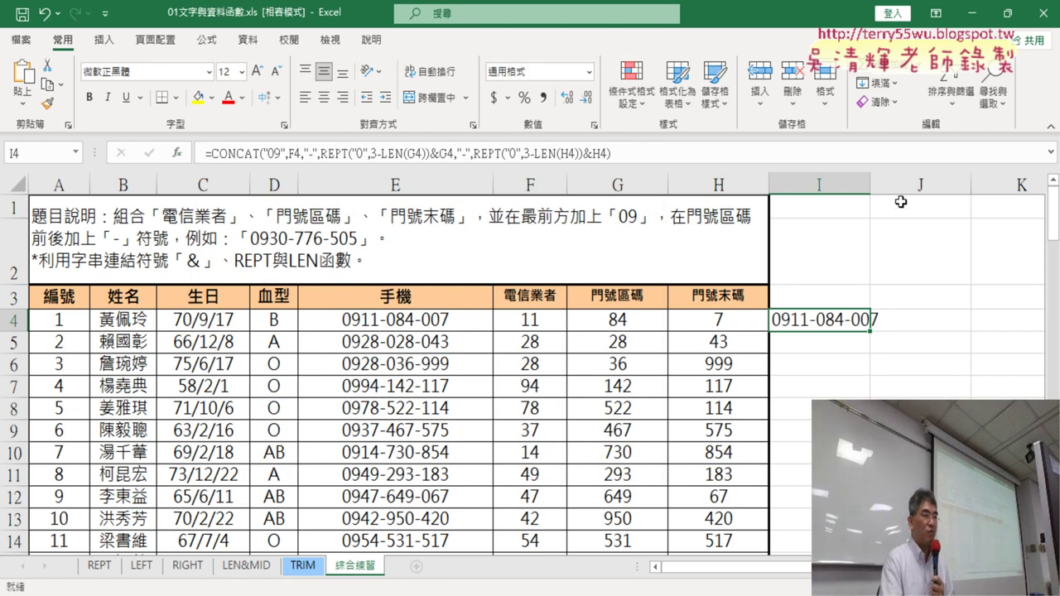
- Widen column I and fill the I4 phone formula down the whole table
drag(870, 184, 895, 184)
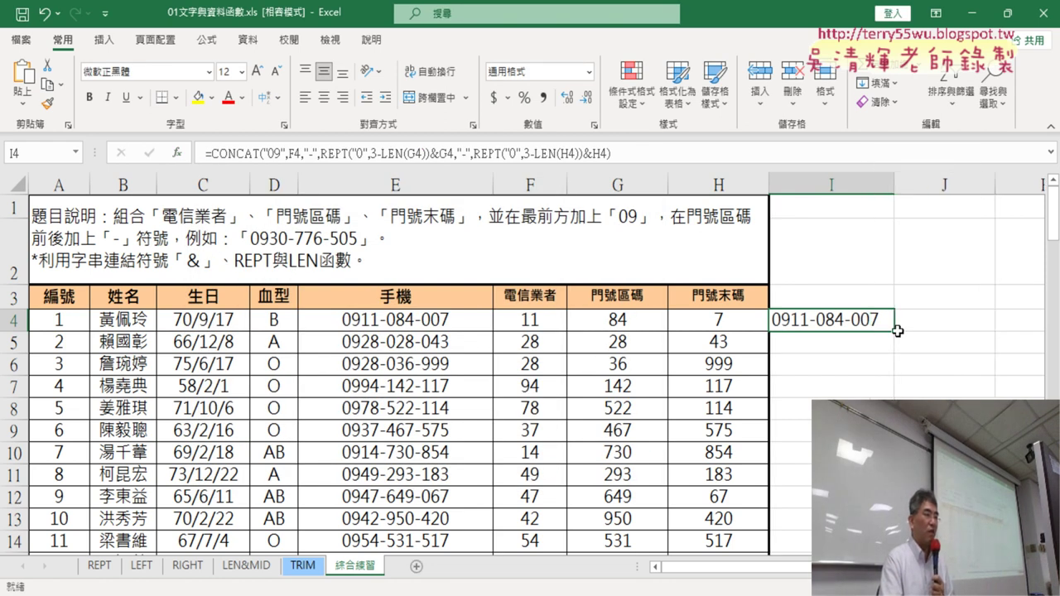
click(461, 328)
click(866, 321)
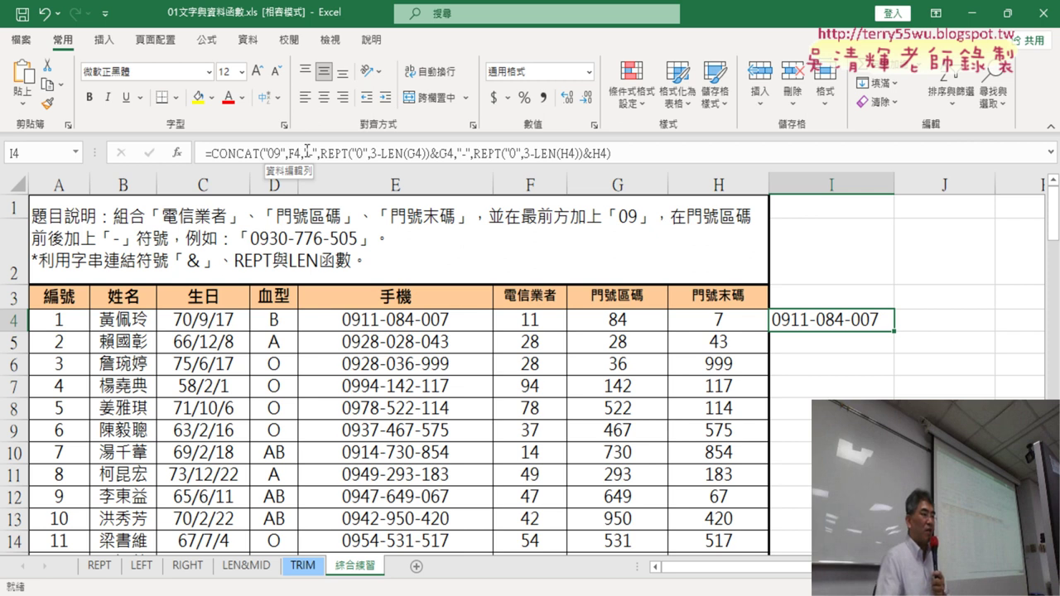
double_click(894, 330)
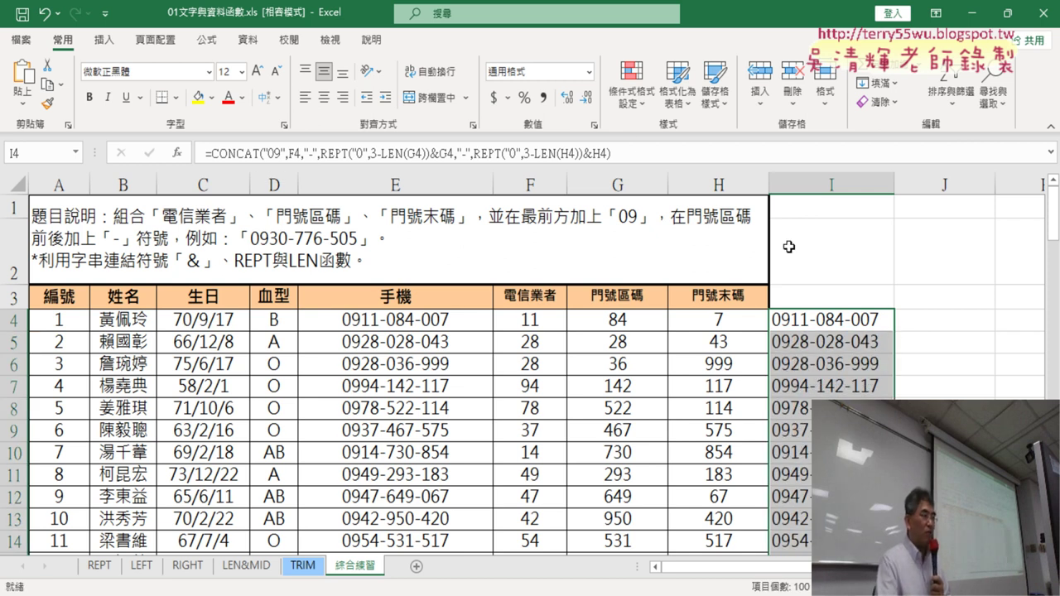
- Copy the I4 CONCAT formula text from the formula bar and switch to Chrome
click(624, 155)
drag(613, 154, 205, 154)
right_click(343, 154)
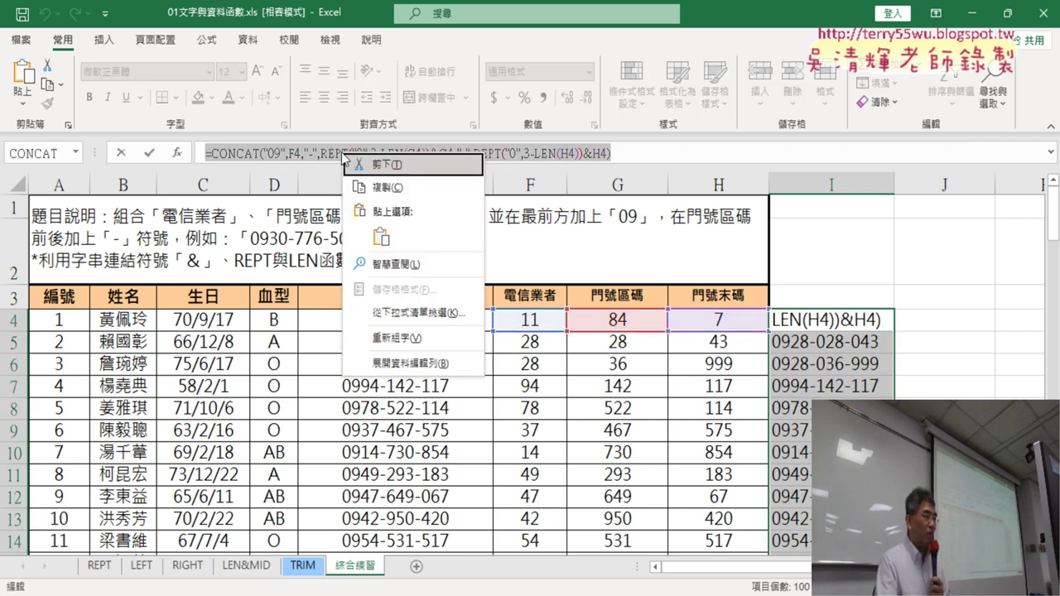
click(386, 188)
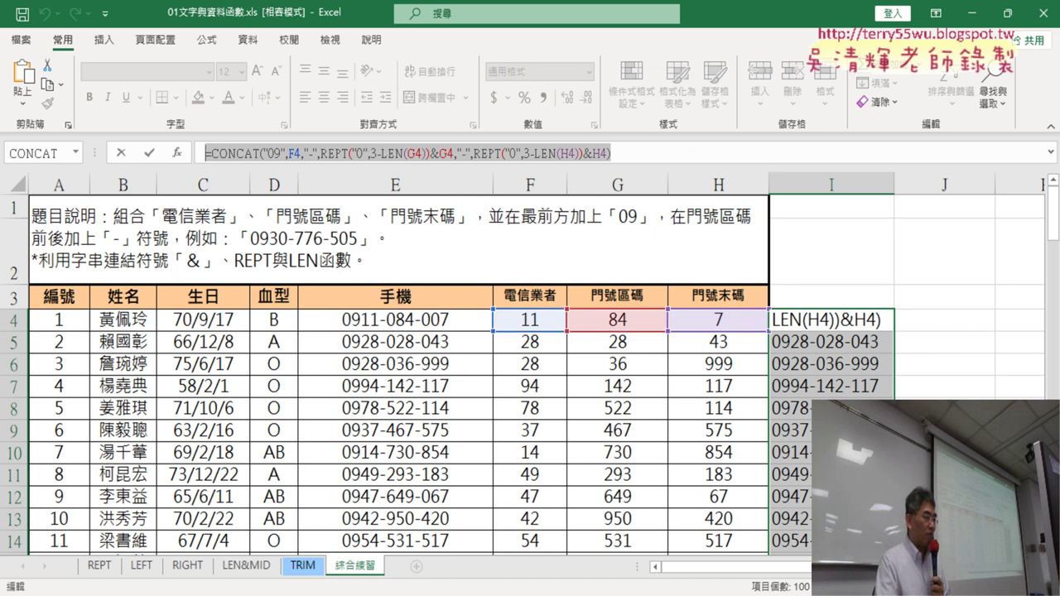
key(alt+Tab)
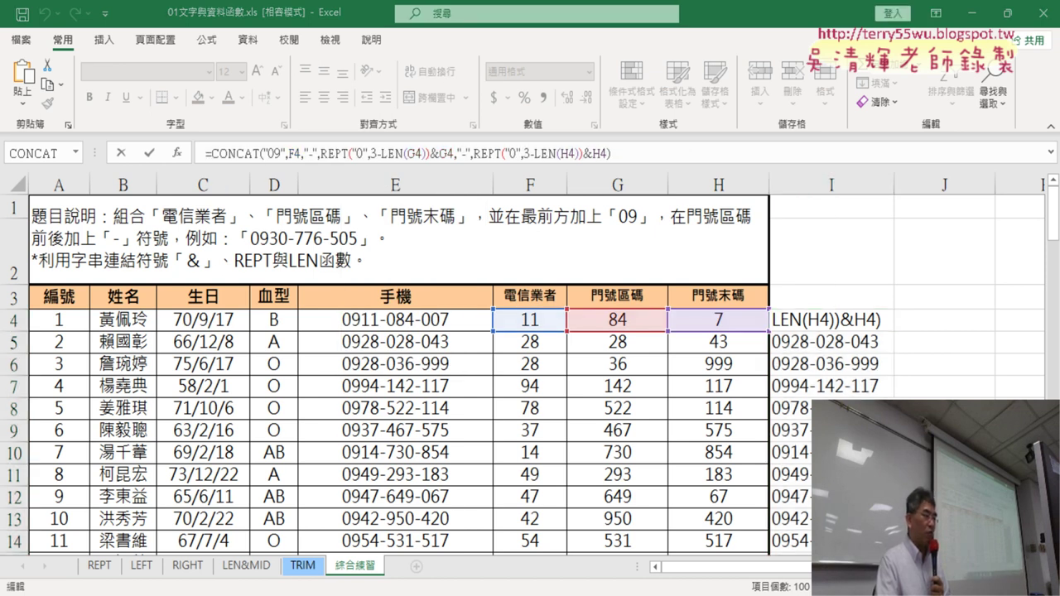
- Paste the CONCAT phone formula on a new line below the & formula in the notes
click(706, 288)
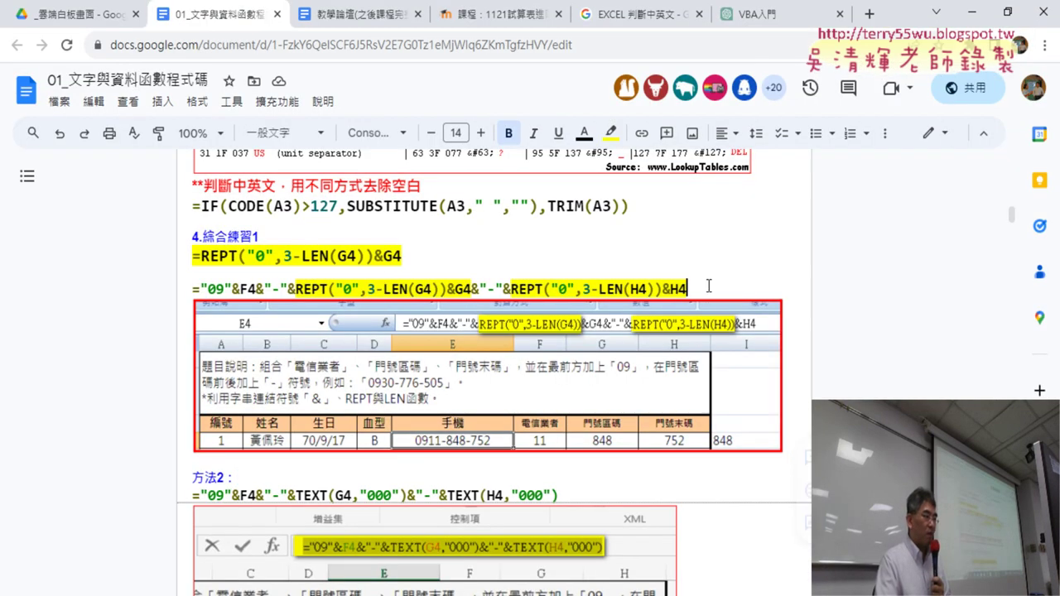
key(Return)
key(Return)
key(ctrl+v)
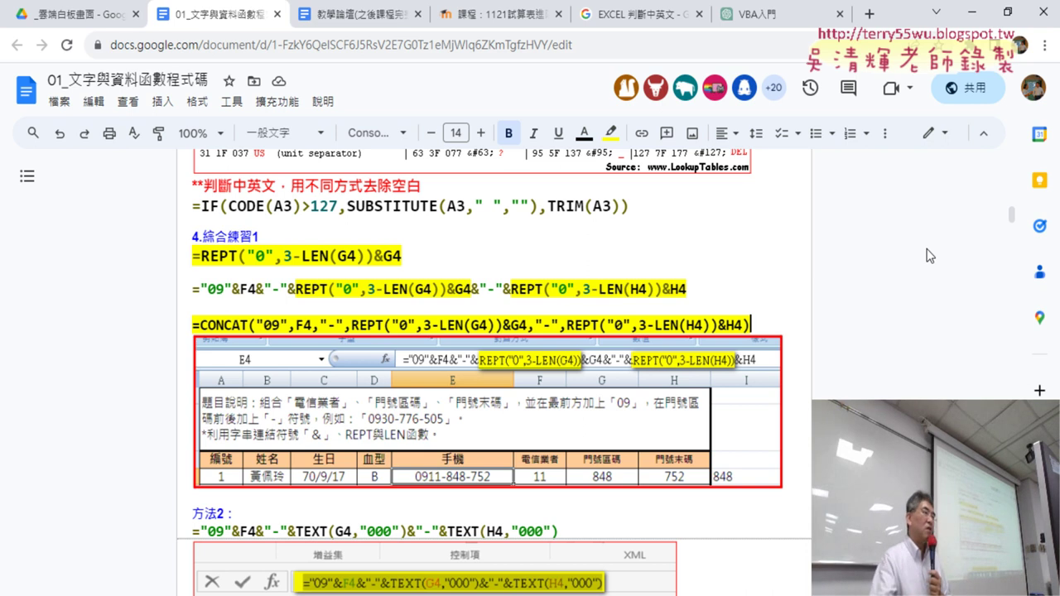
- Back in Excel, cancel the I4 edit, delete column I's contents, and select E4
click(973, 15)
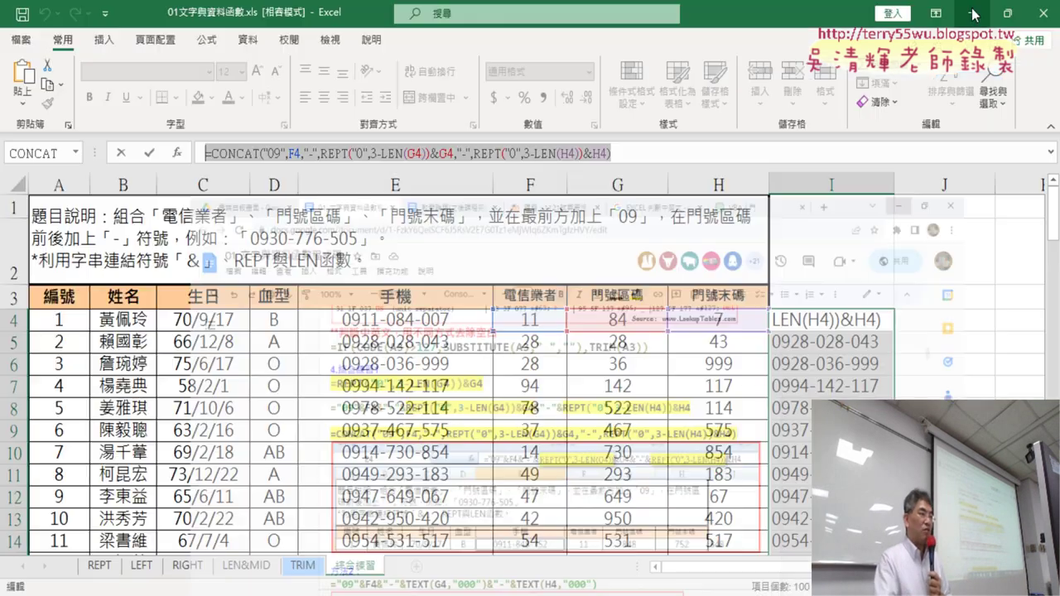
click(903, 265)
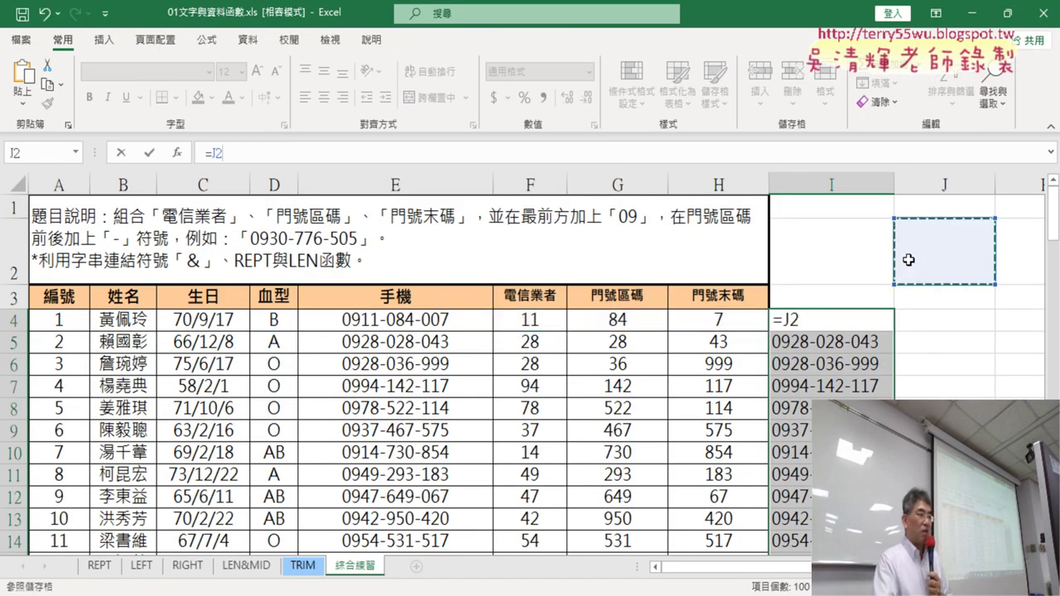
click(121, 153)
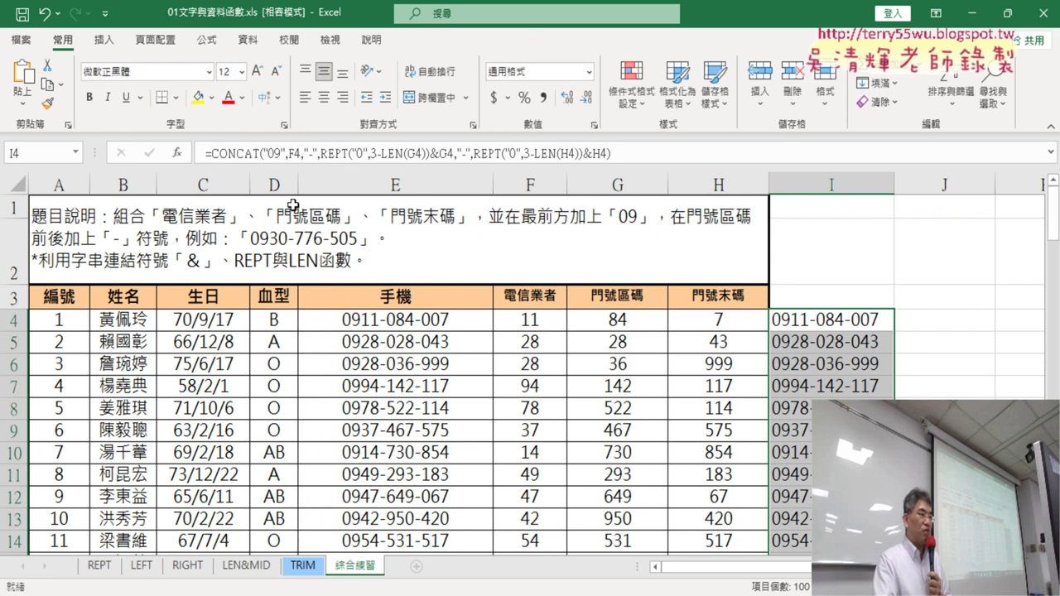
click(839, 183)
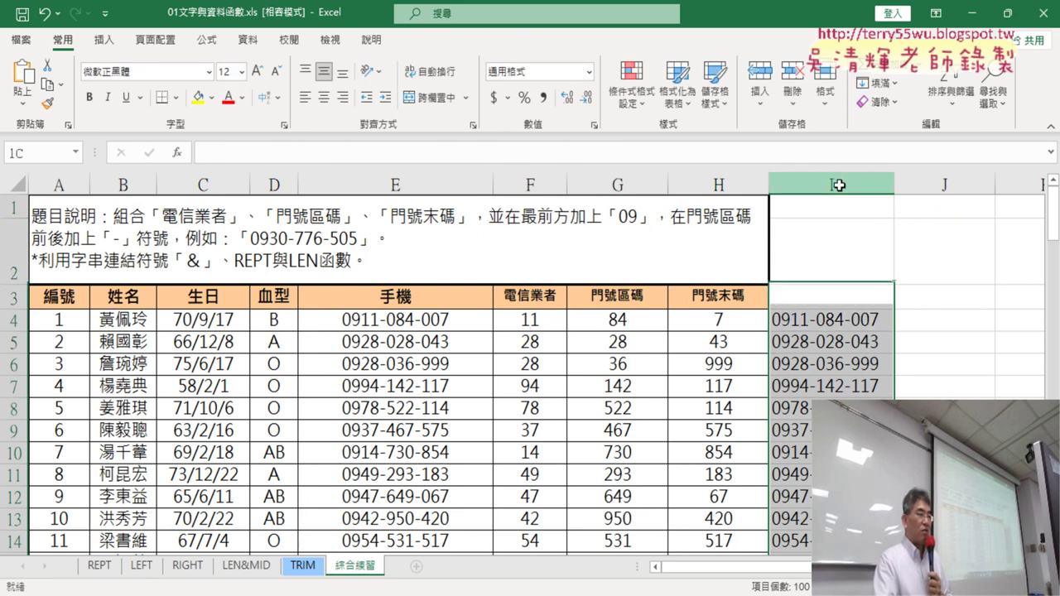
key(Delete)
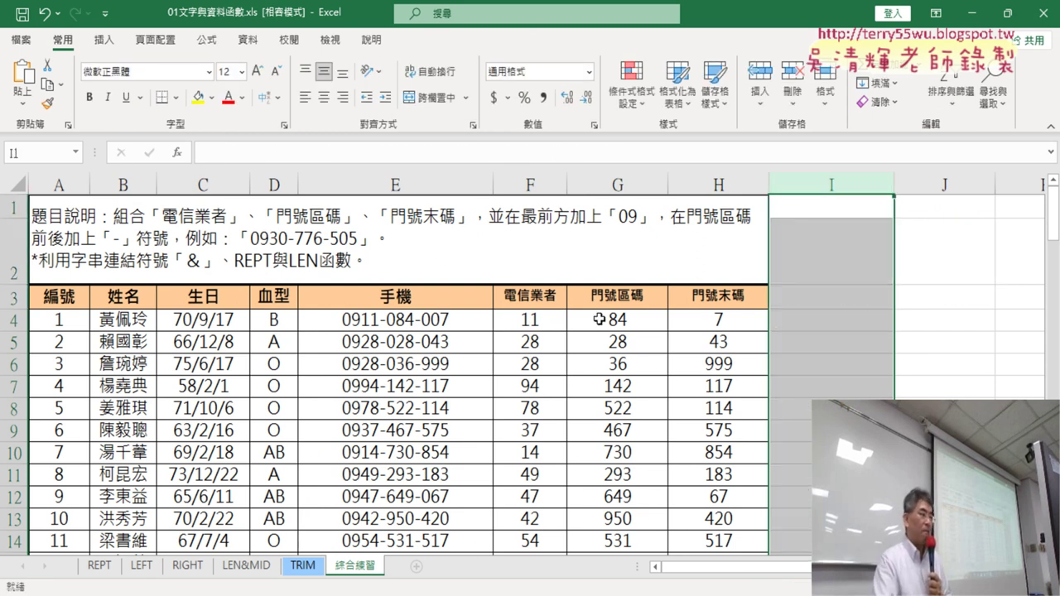
click(422, 320)
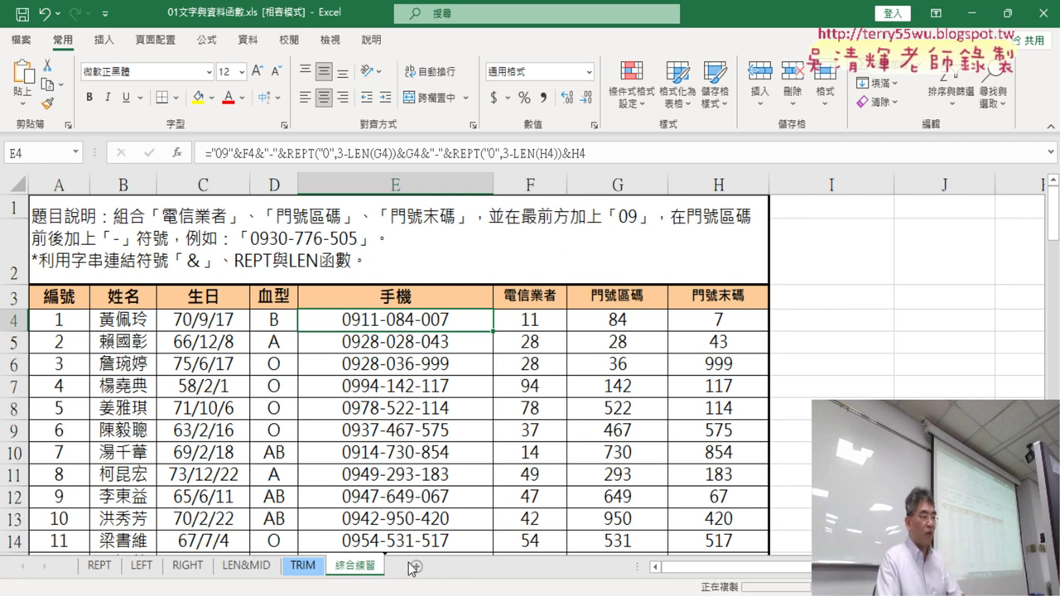
- Ctrl+drag the sheet tab to create 綜合練習 (2), then again to create 綜合練習 (3)
drag(409, 566, 412, 573)
click(365, 570)
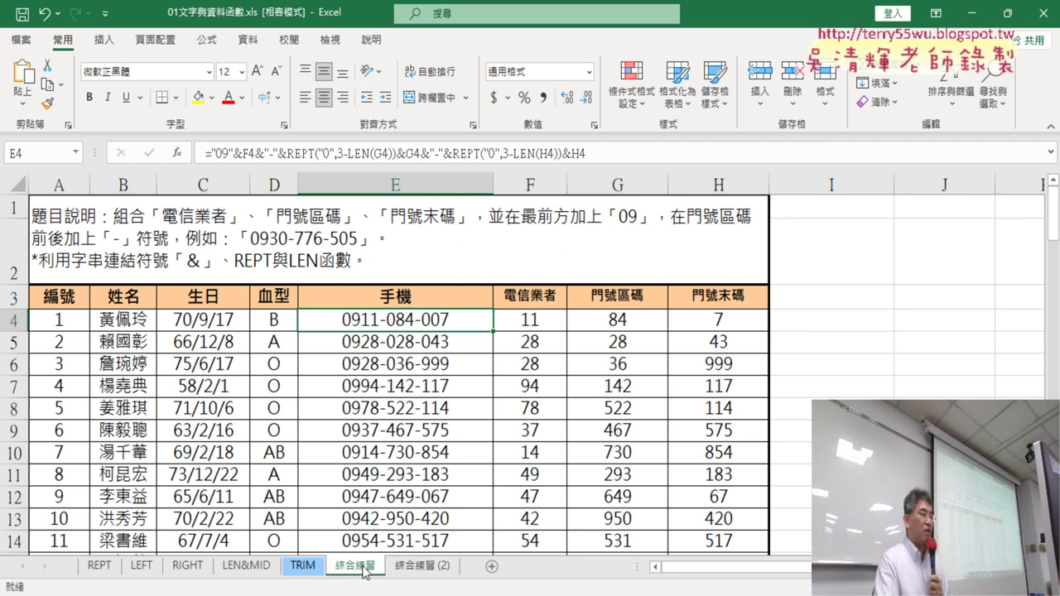
click(399, 571)
click(373, 571)
click(413, 571)
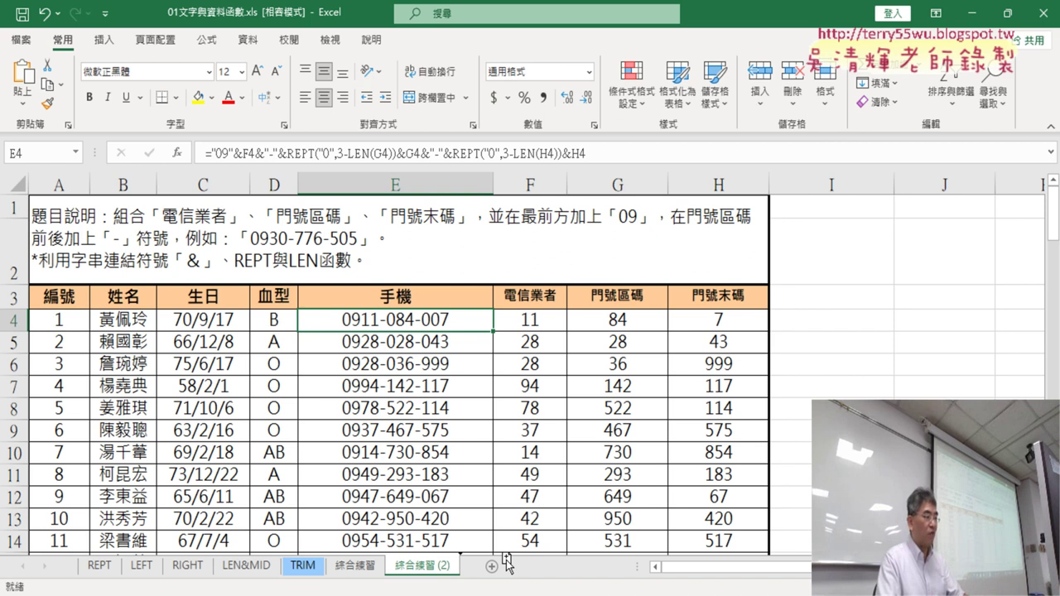
drag(507, 565, 507, 567)
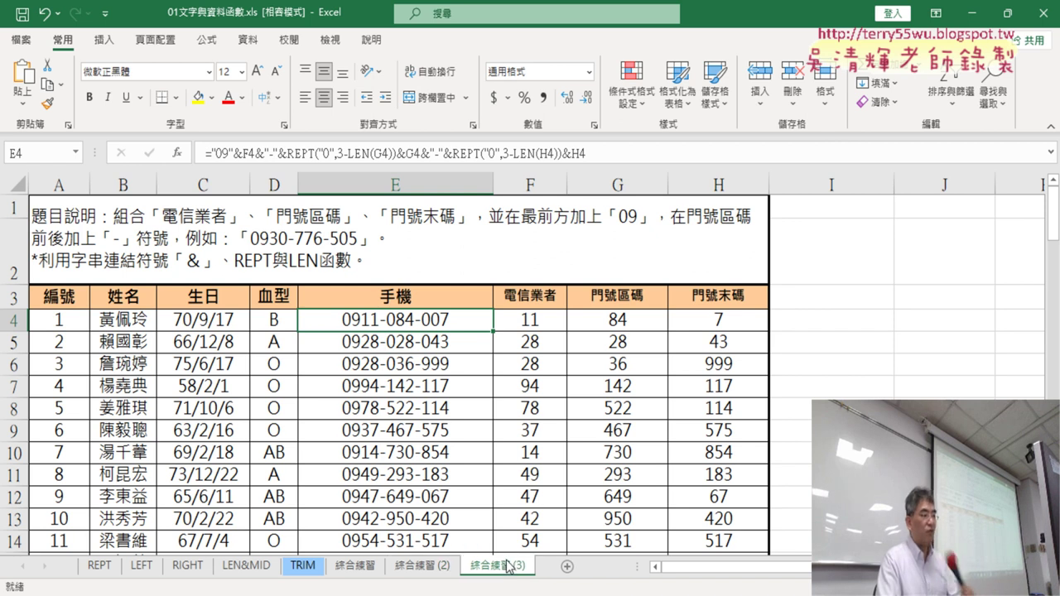
- Delete the 綜合練習 (3) sheet, switch to 綜合練習 (2), and select G4
right_click(507, 572)
click(588, 374)
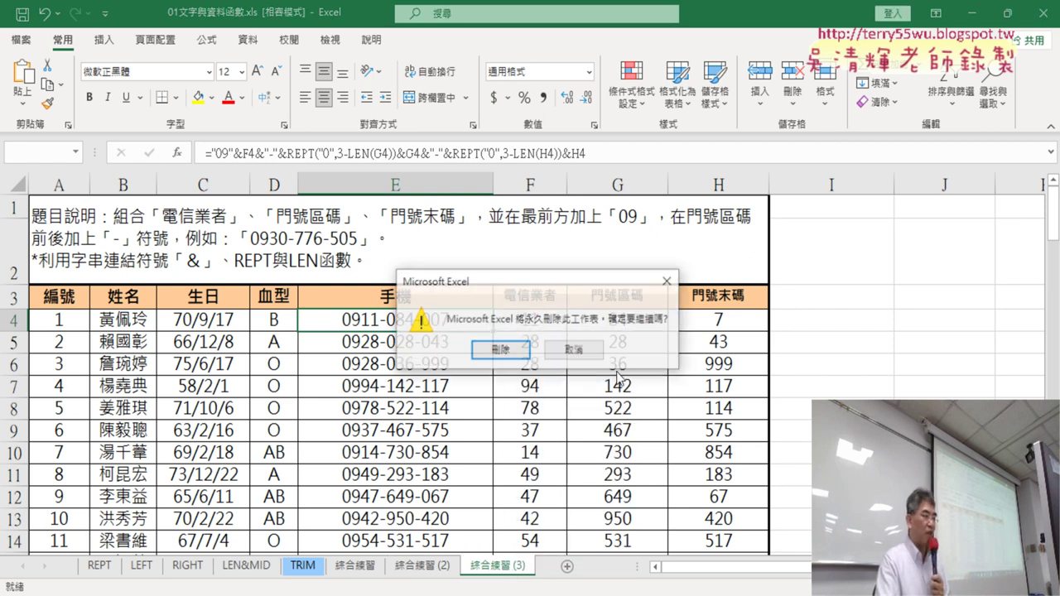
click(527, 355)
click(348, 569)
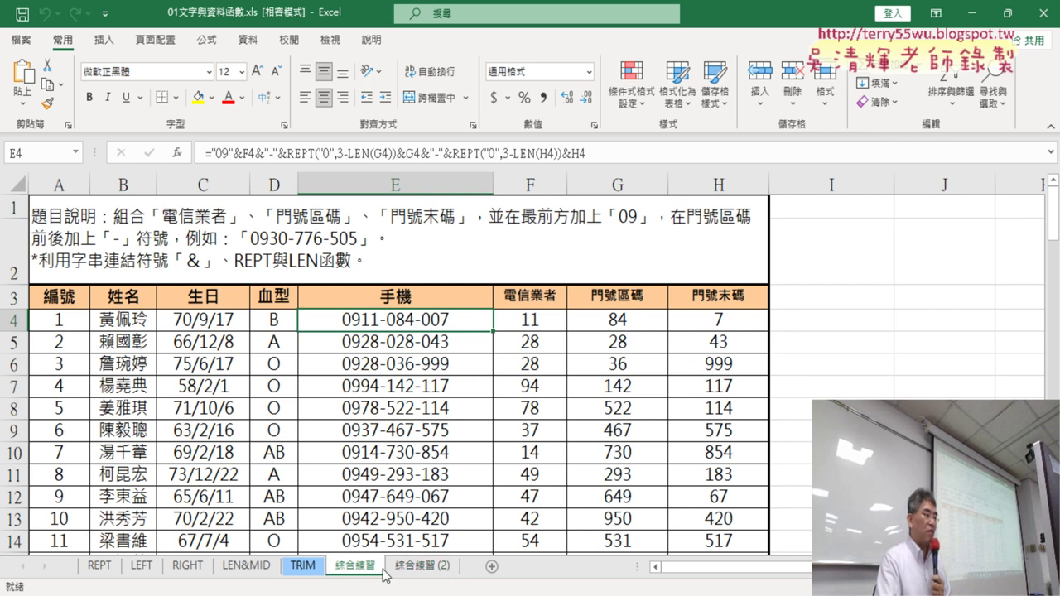
click(423, 572)
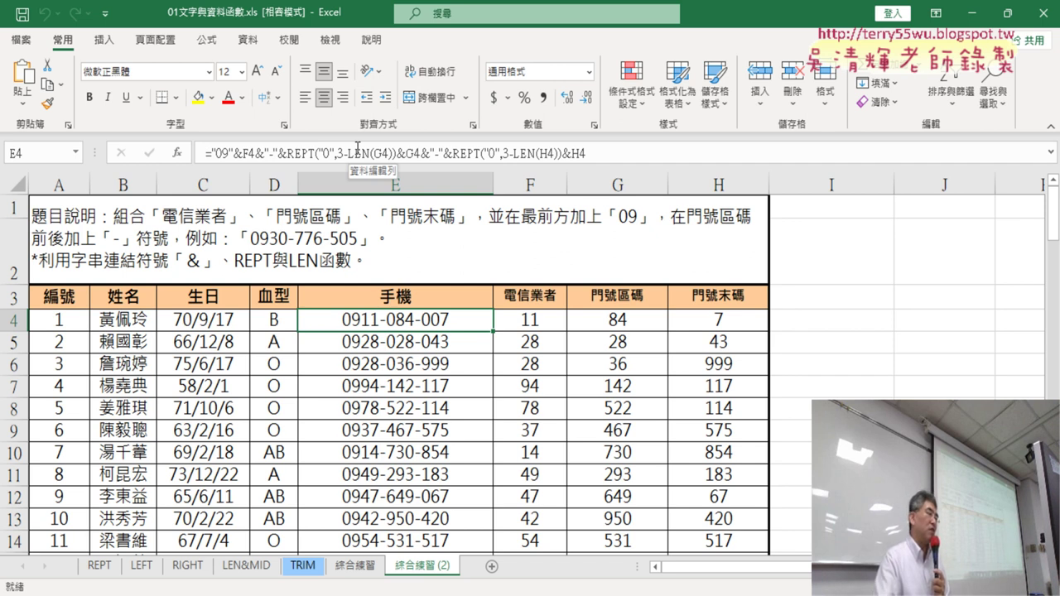
click(636, 320)
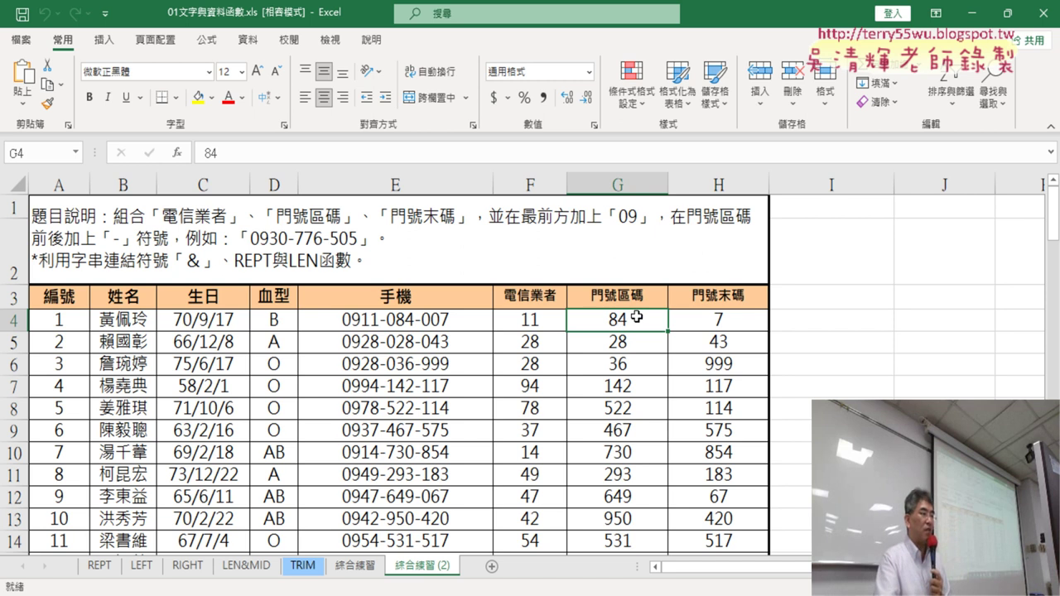
- Apply the custom number format 000 to G4 so 84 displays as 084
right_click(639, 317)
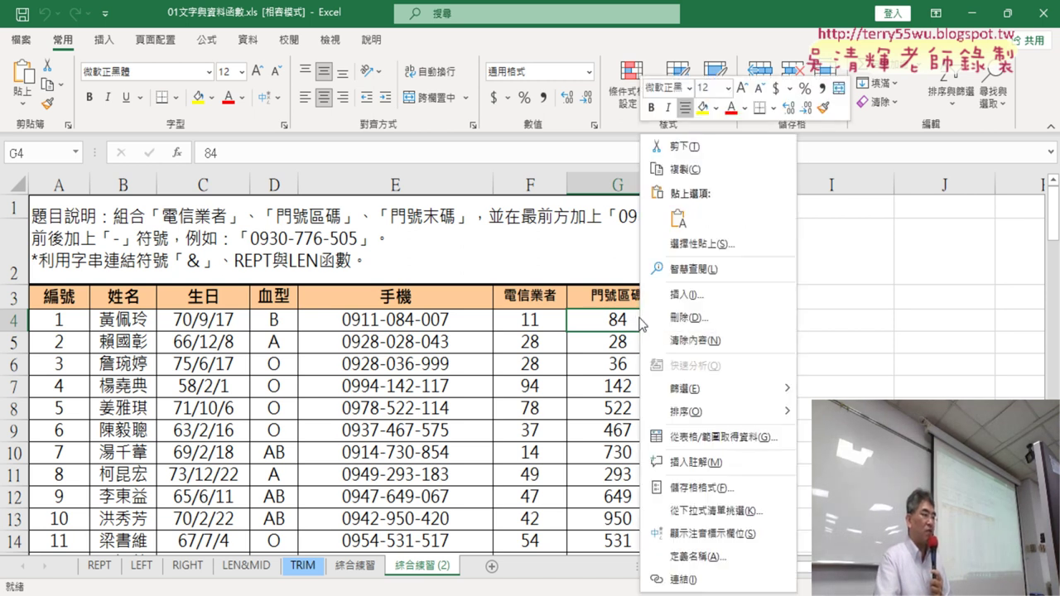
click(719, 495)
drag(681, 150, 873, 78)
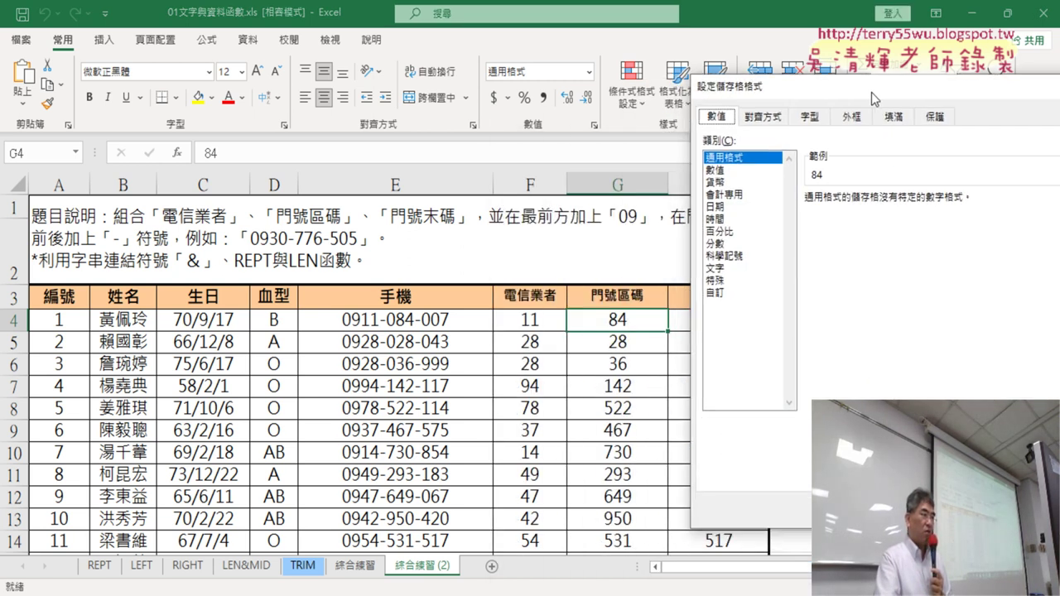
click(734, 285)
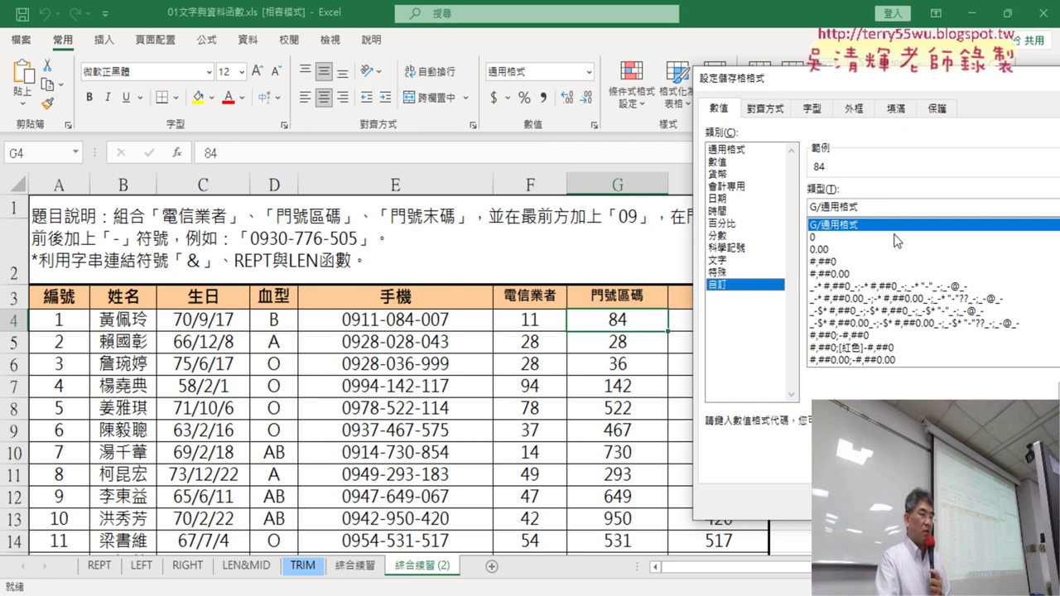
click(889, 207)
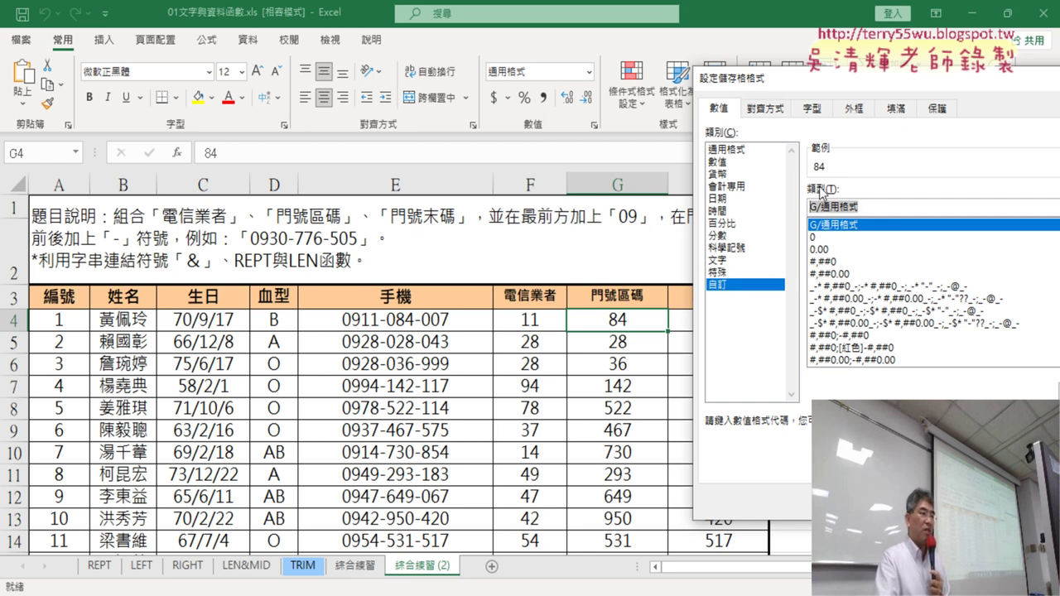
key(BackSpace)
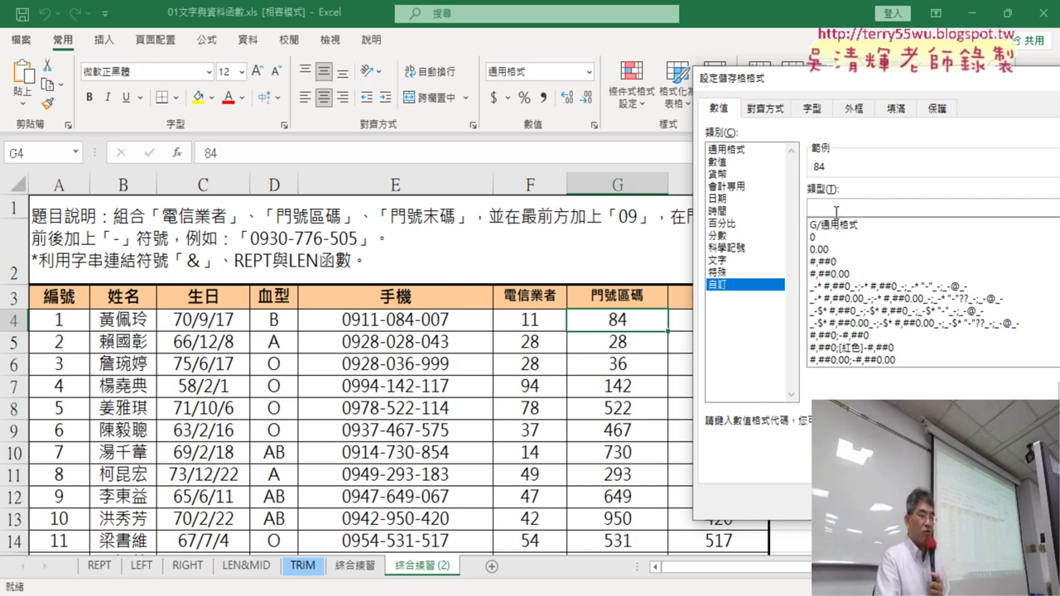
text(00)
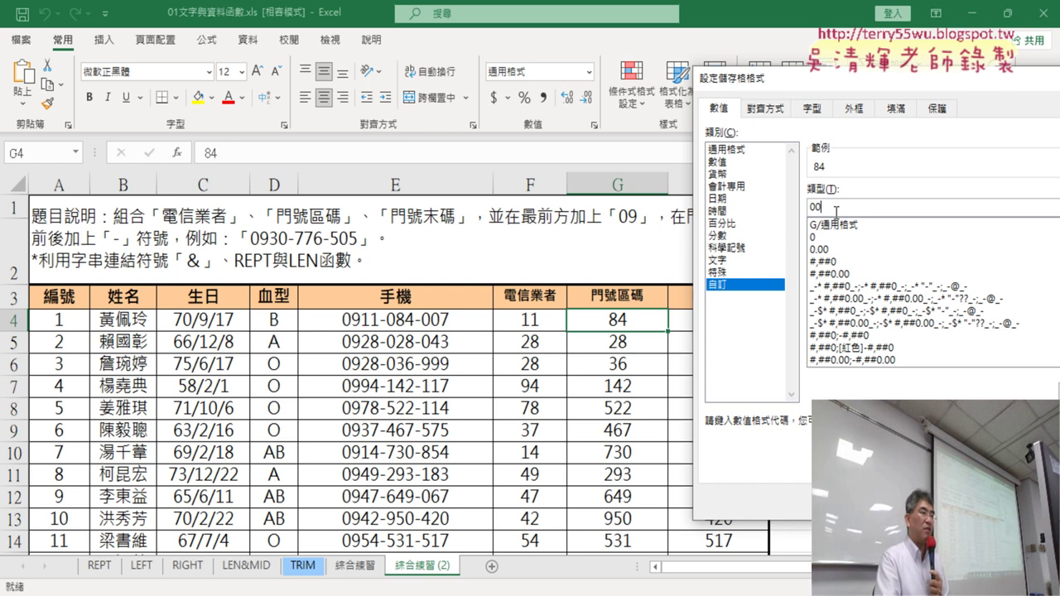
text(0)
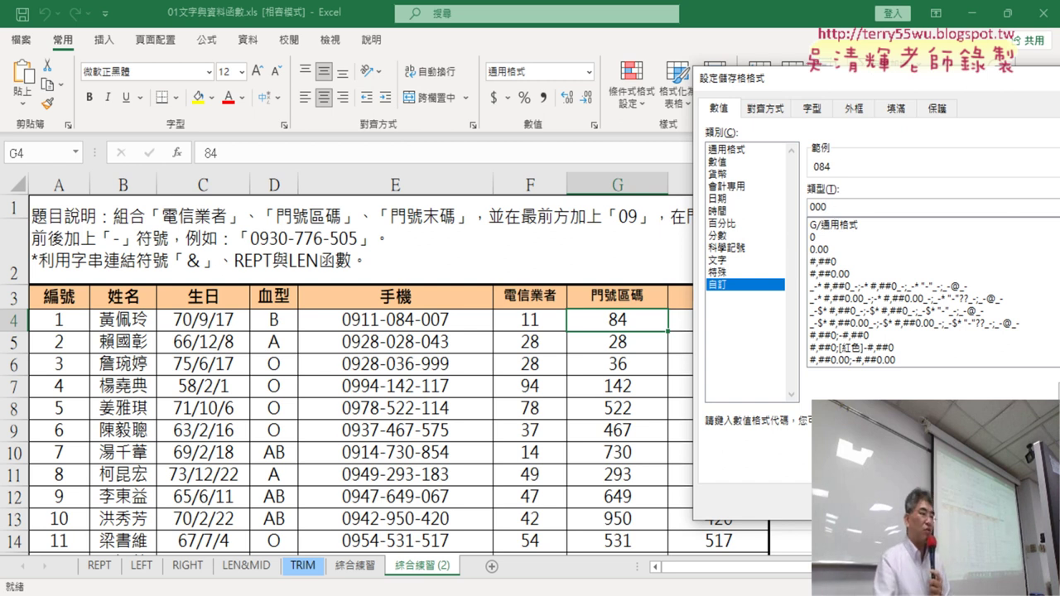
key(Return)
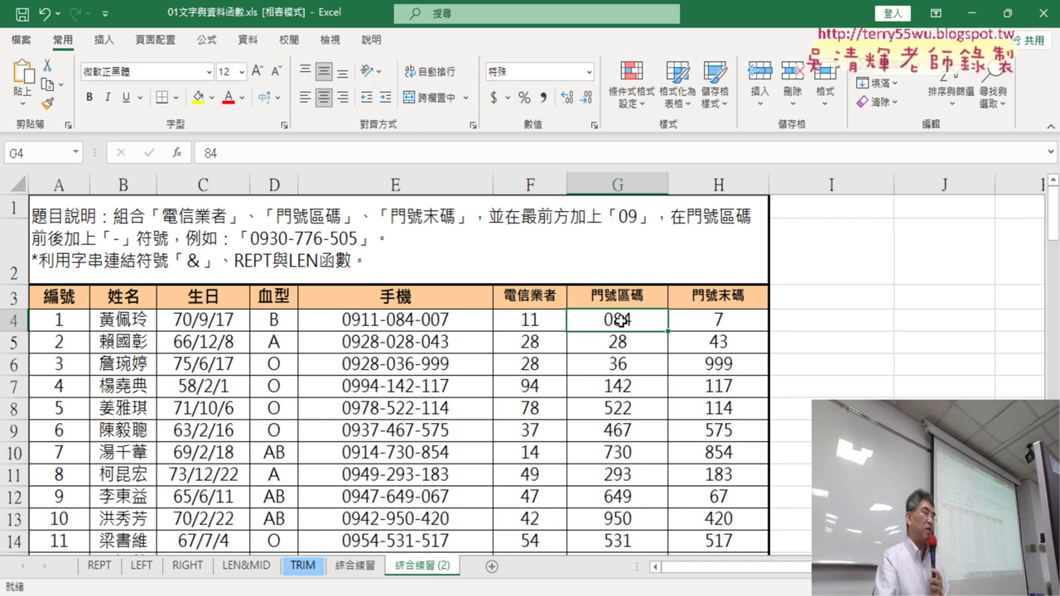
- Replace E4's REPT/LEN tail with G4, giving ="09"&F4&"-"&G4, then select G4
click(404, 319)
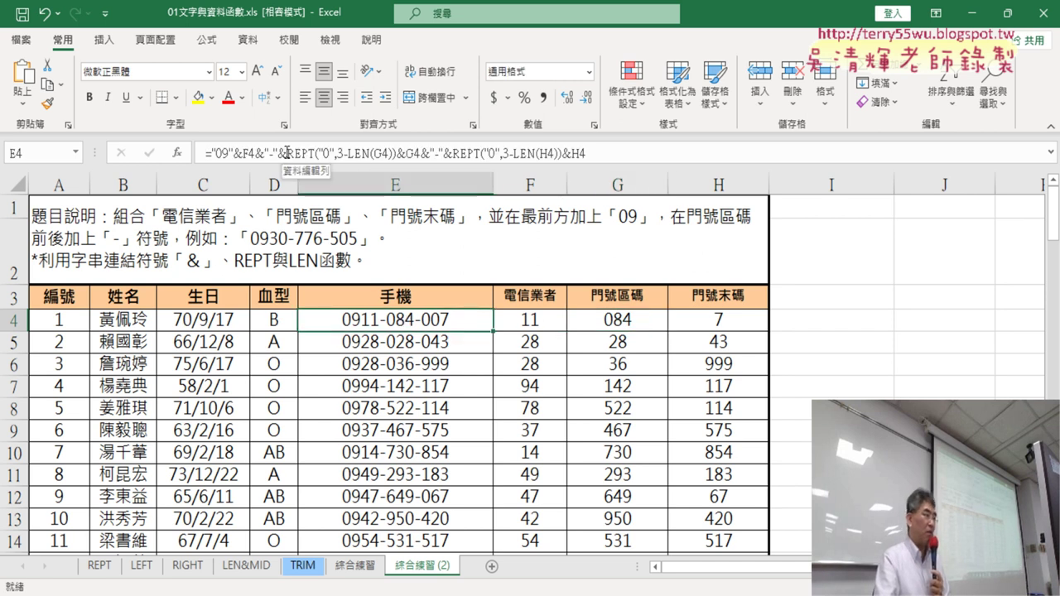
drag(285, 153, 907, 154)
key(Delete)
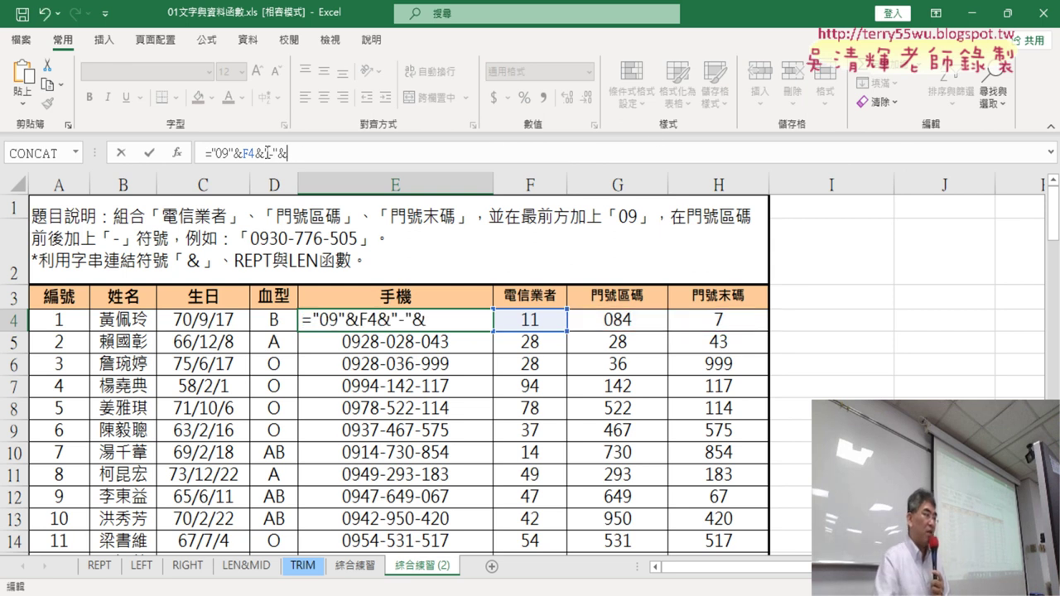
click(645, 319)
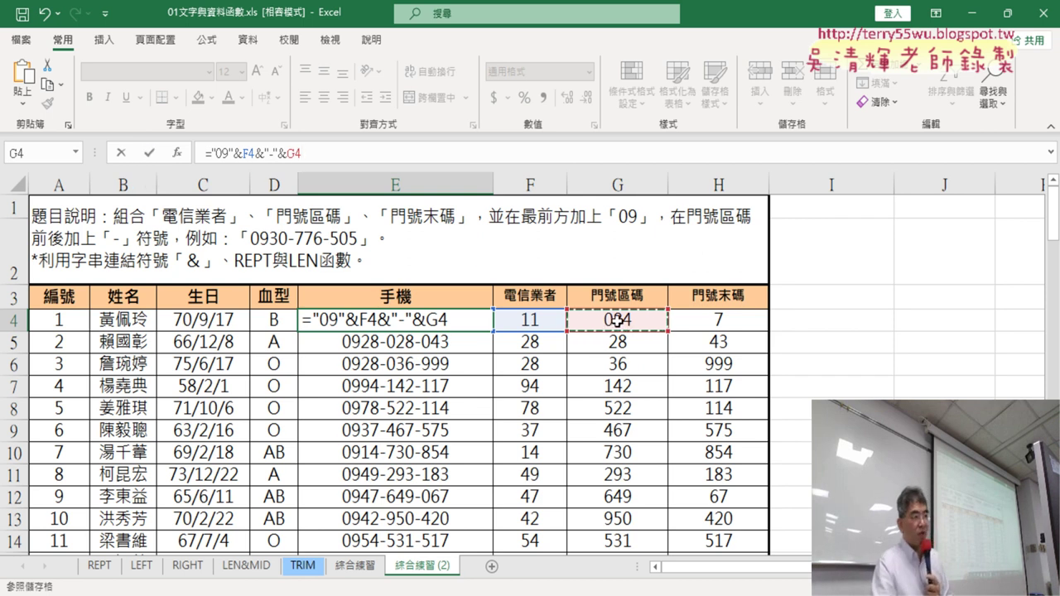
click(150, 154)
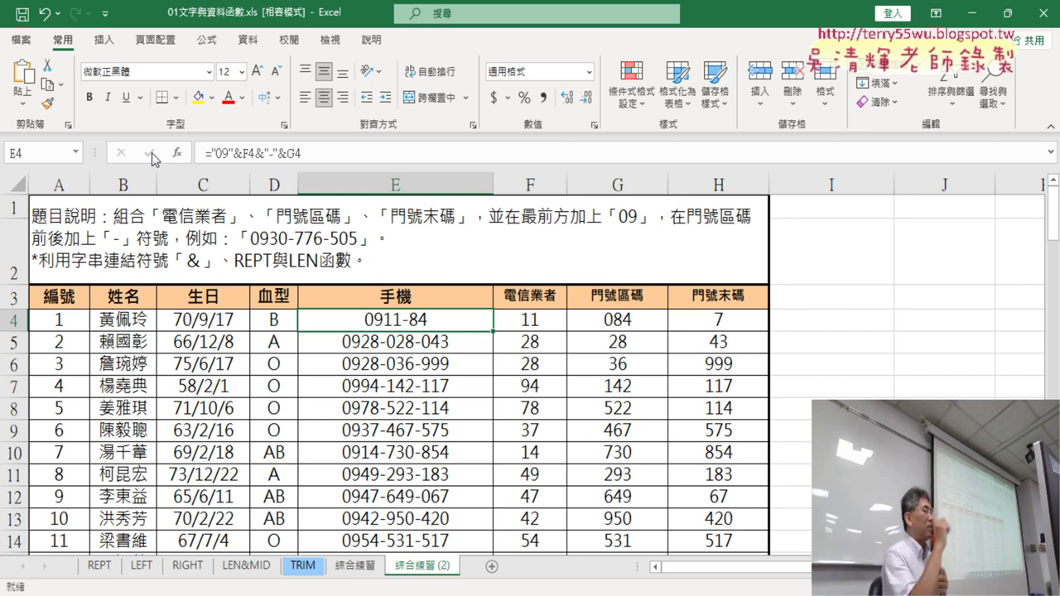
click(638, 322)
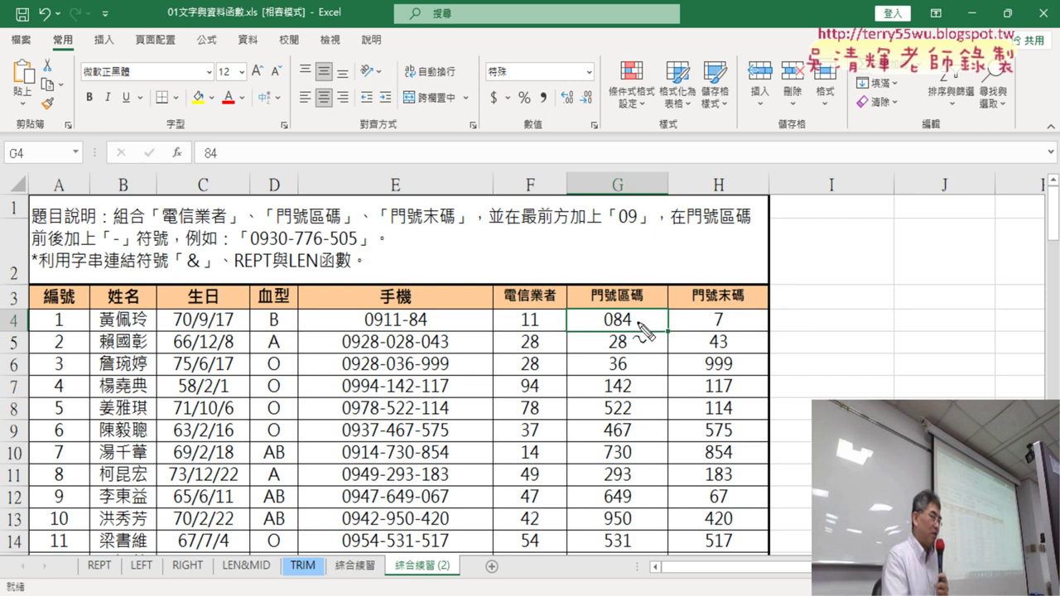
mouse_move(642, 336)
mouse_down()
mouse_move(589, 341)
mouse_move(642, 343)
mouse_move(620, 332)
mouse_move(632, 332)
mouse_up()
mouse_move(218, 161)
mouse_down()
mouse_move(208, 147)
mouse_move(217, 168)
mouse_up()
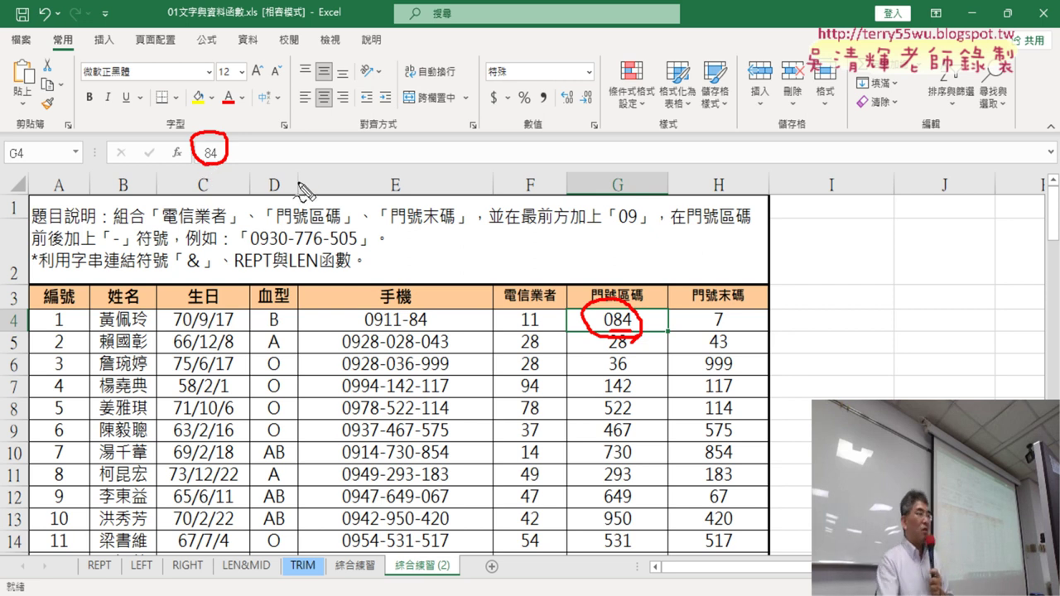
mouse_move(501, 247)
mouse_down()
mouse_move(576, 290)
mouse_move(545, 306)
mouse_up()
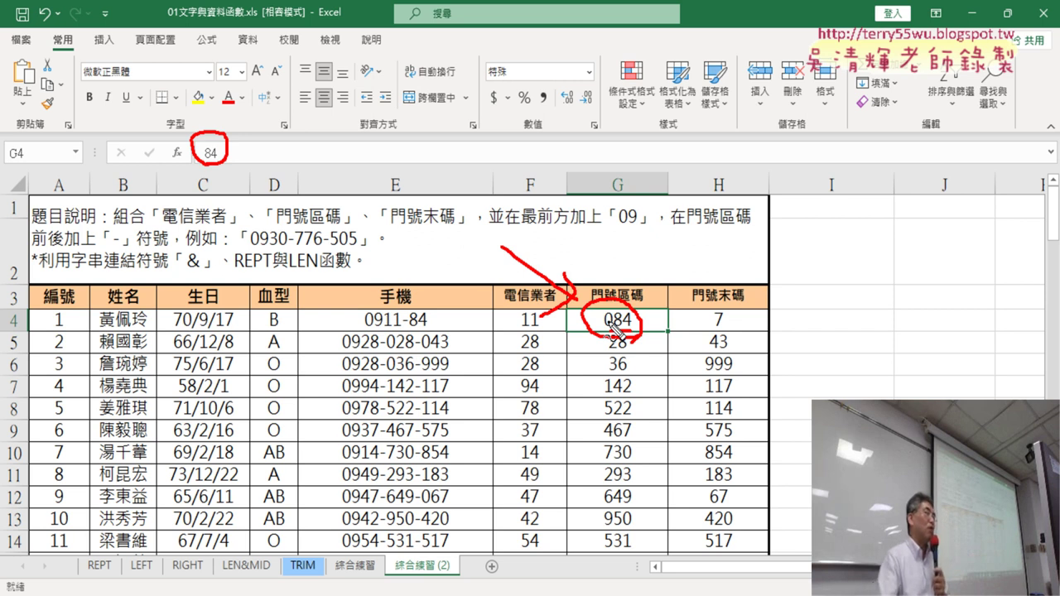
drag(610, 336, 631, 336)
mouse_move(582, 236)
mouse_down()
mouse_move(620, 229)
mouse_move(613, 267)
mouse_move(663, 270)
mouse_up()
mouse_move(662, 247)
mouse_down()
mouse_move(638, 270)
mouse_move(698, 250)
mouse_move(681, 270)
mouse_move(598, 283)
mouse_up()
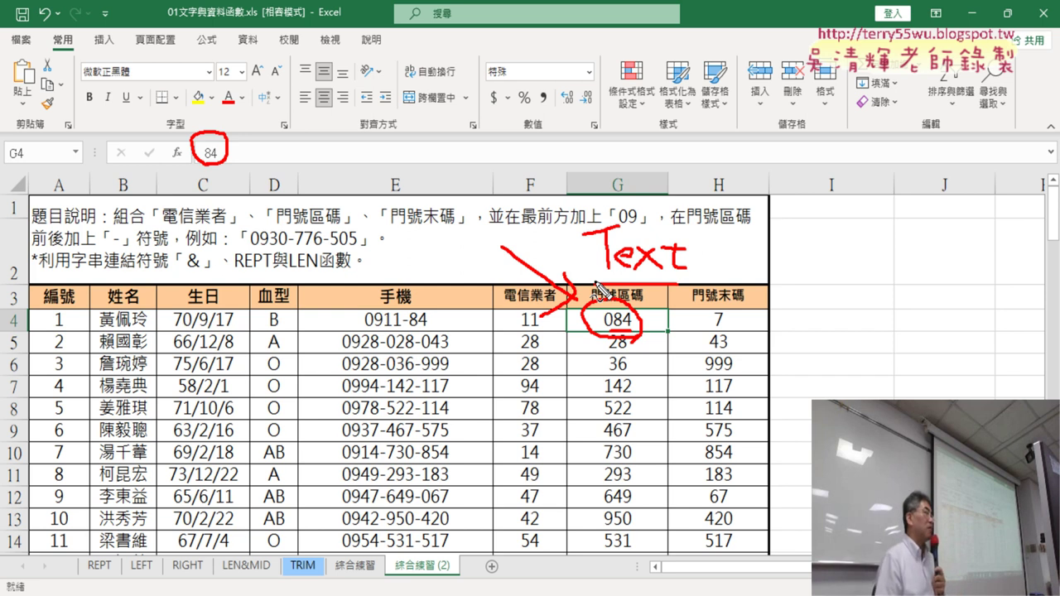
- Change E4's formula to ="09"&F4&"-"&TEXT(G4,"000") so it shows 0911-084
key(Escape)
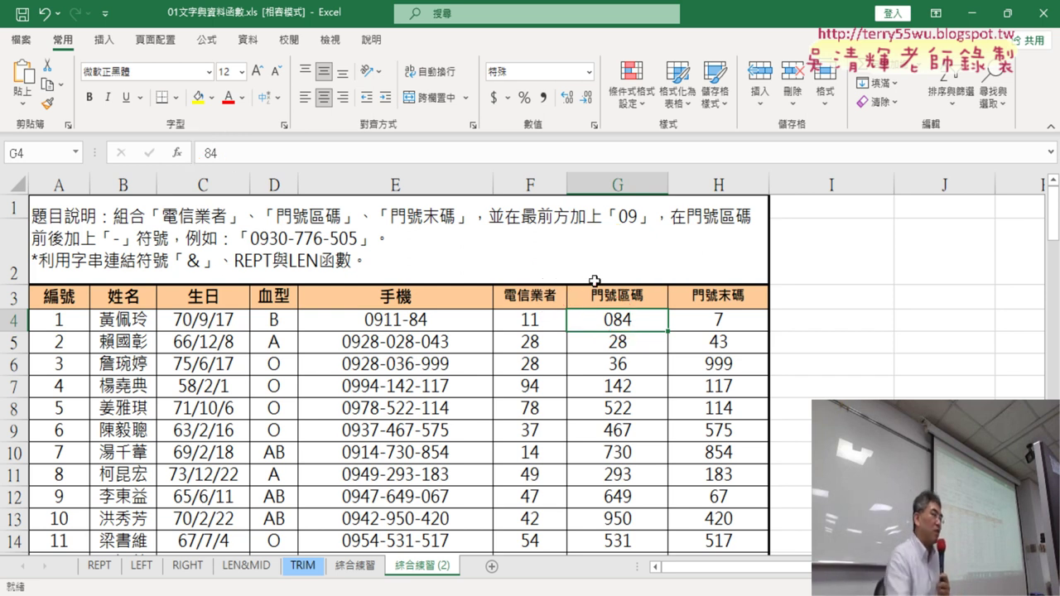
click(437, 326)
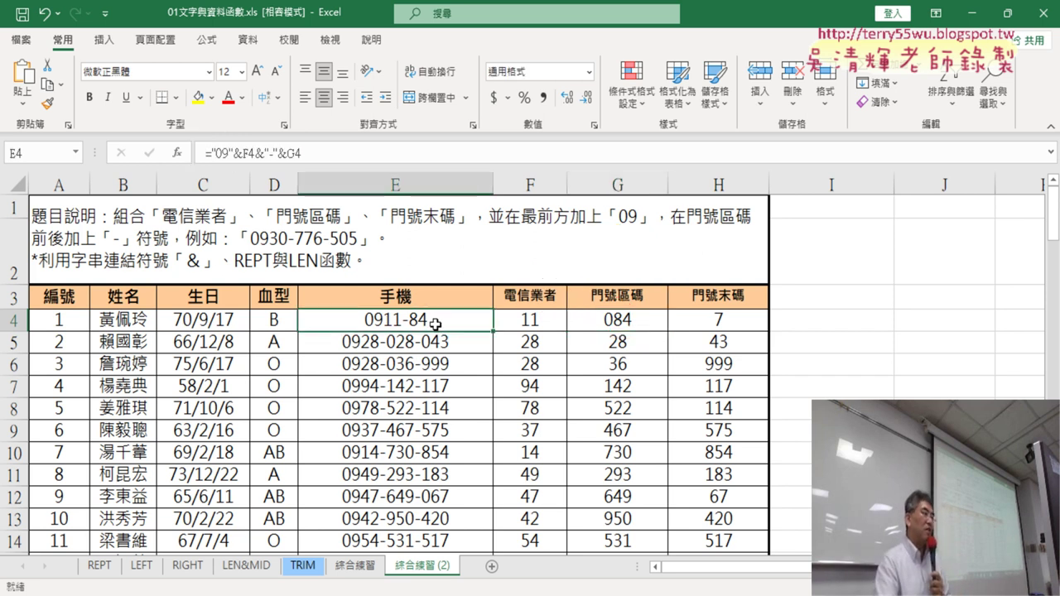
click(289, 153)
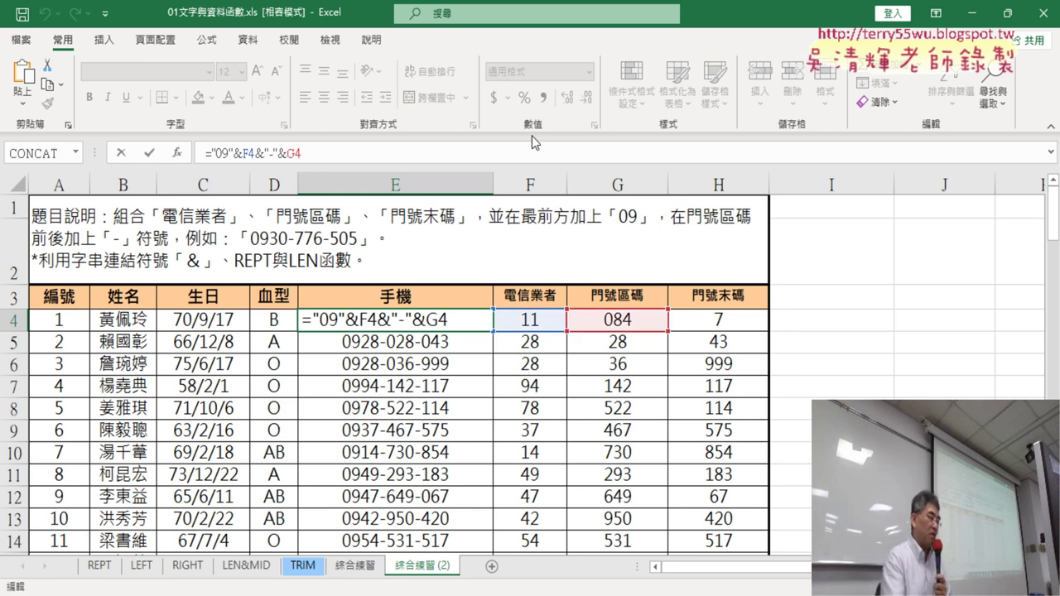
text(t)
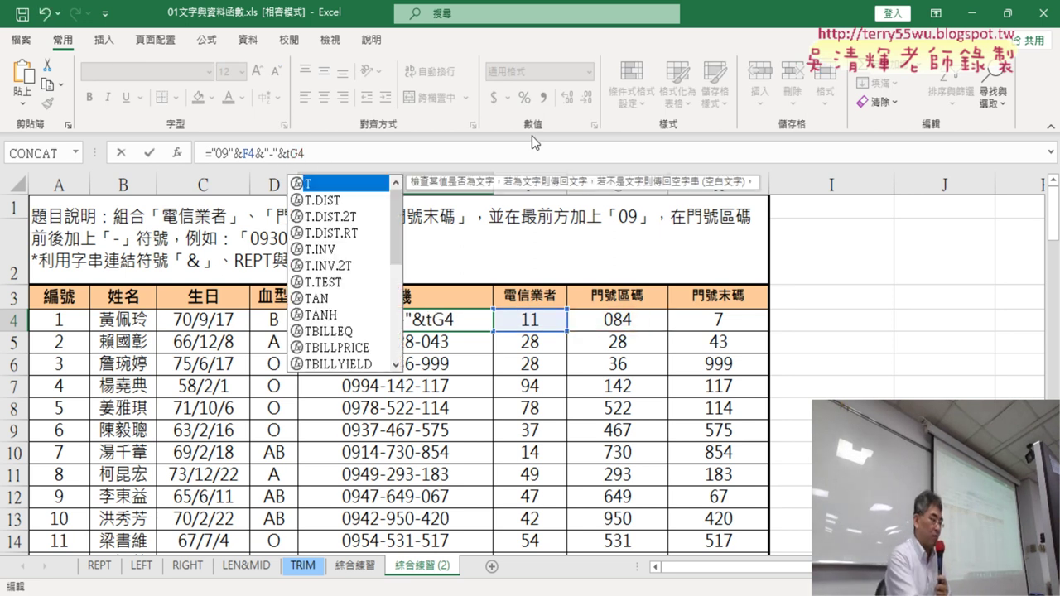
text(ext)
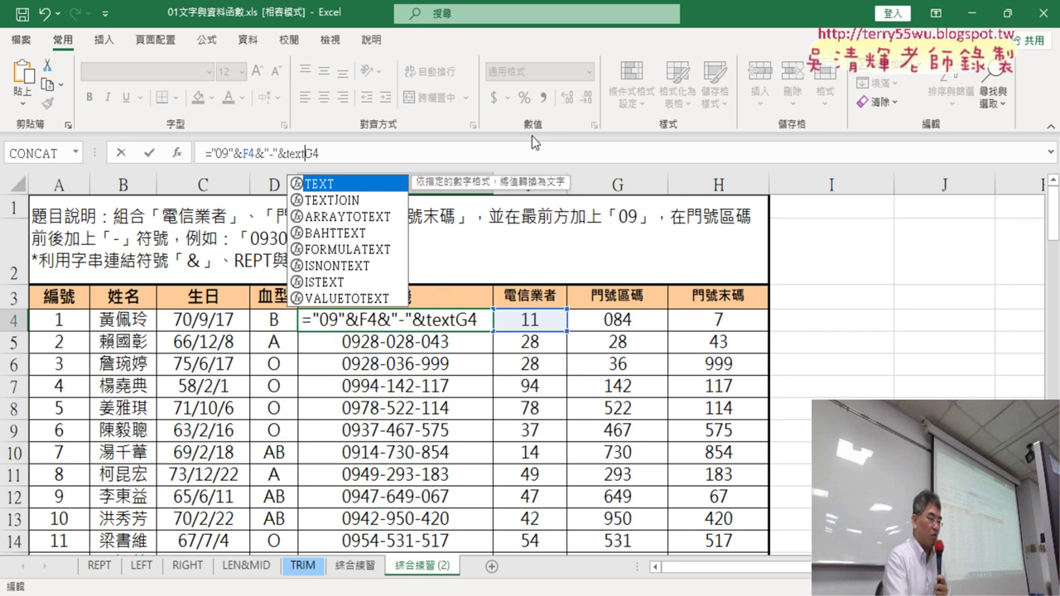
text(()
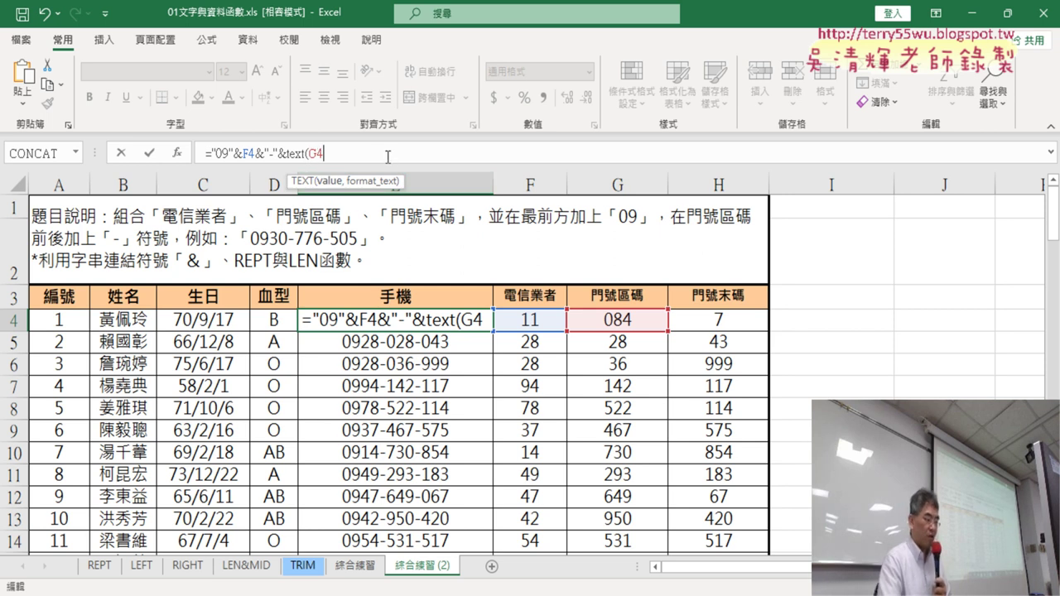
text(,)
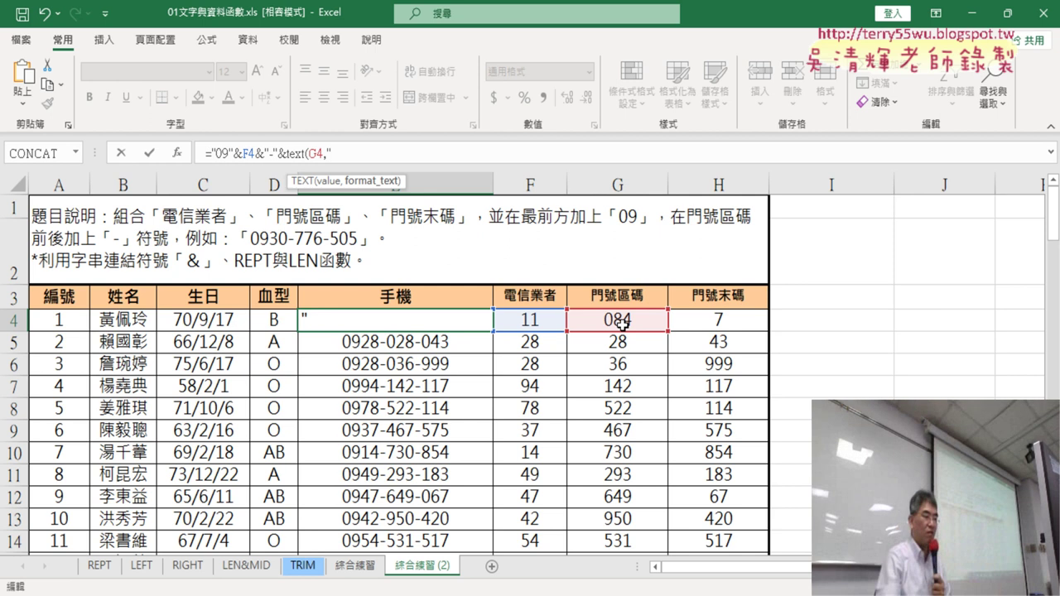
text(000)
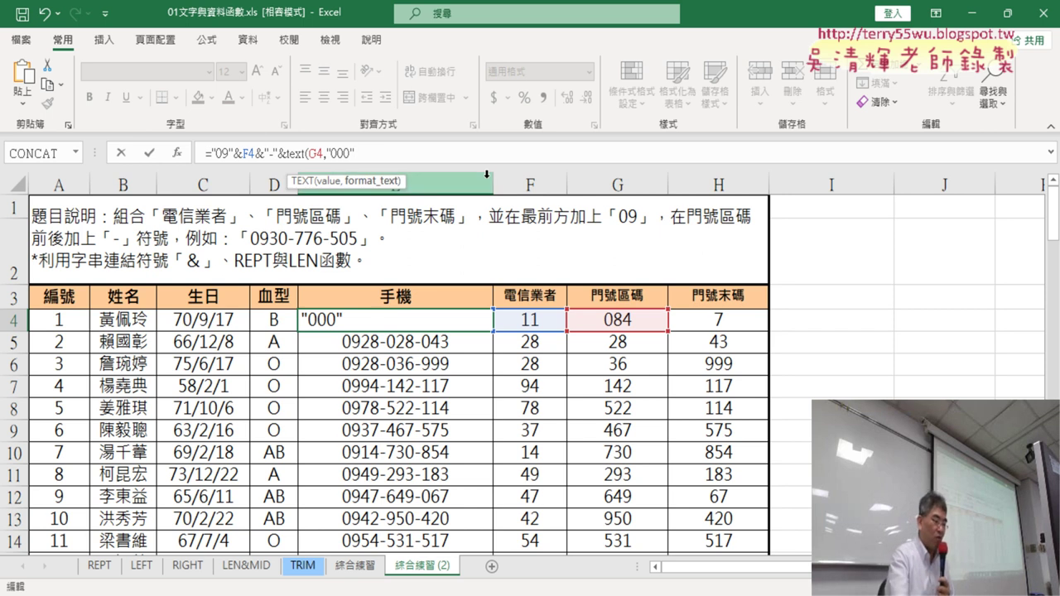
text())
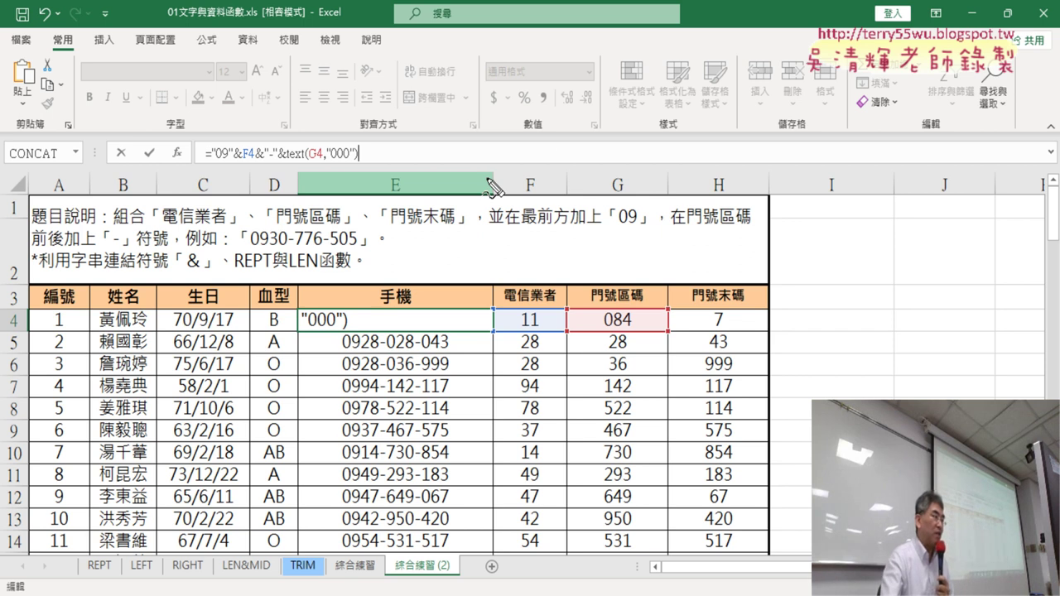
drag(285, 163, 309, 166)
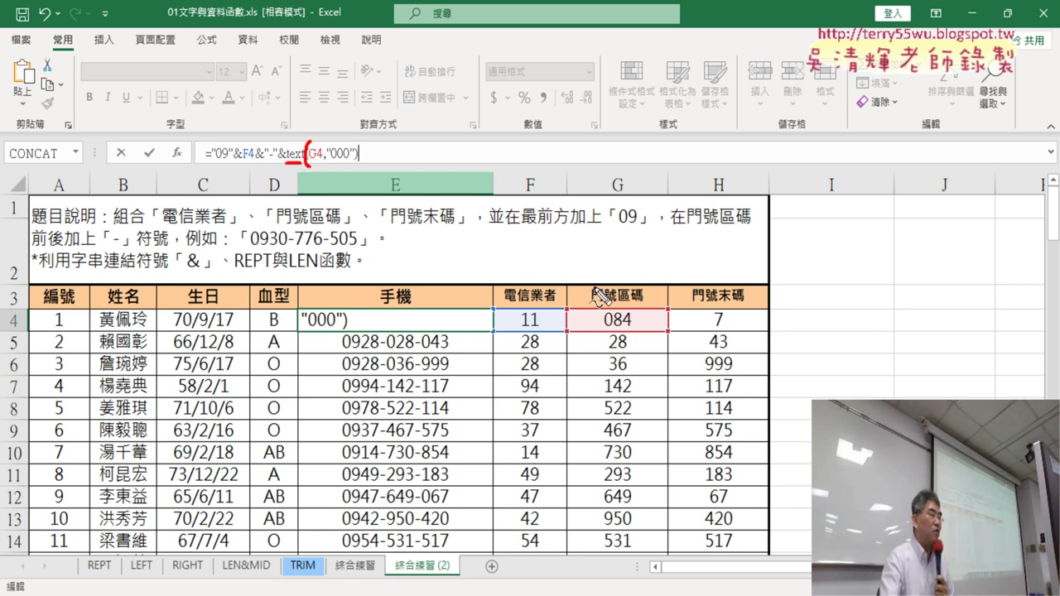
mouse_move(320, 145)
mouse_down()
mouse_move(321, 165)
mouse_move(356, 160)
mouse_up()
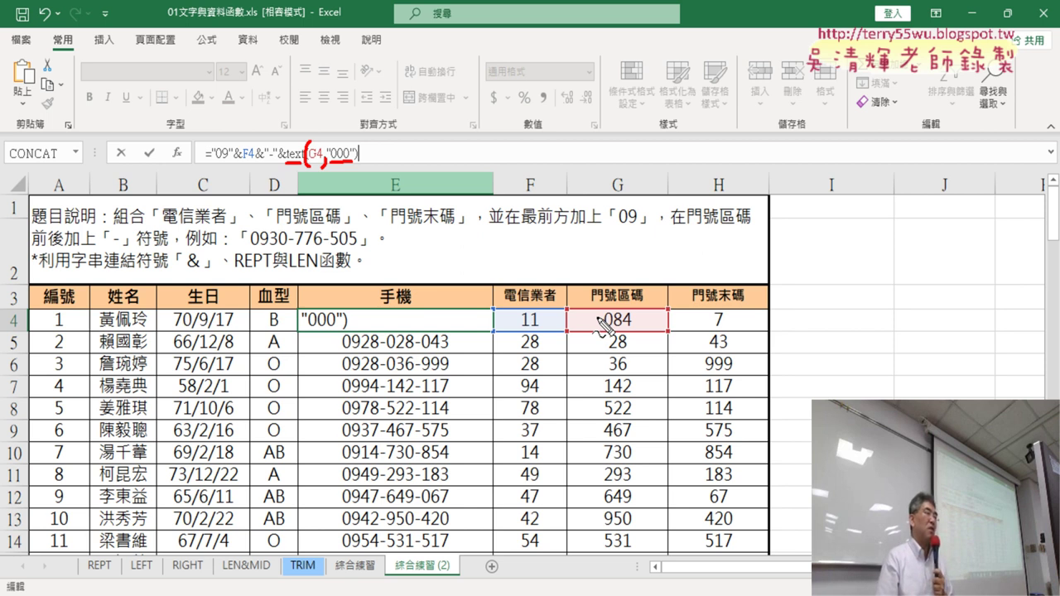
key(Escape)
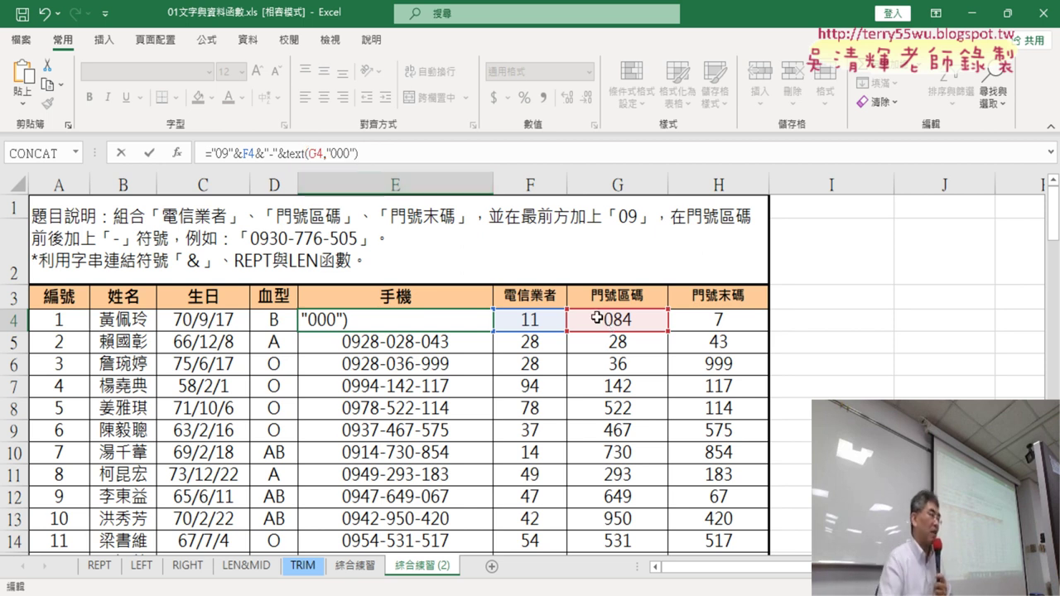
click(151, 155)
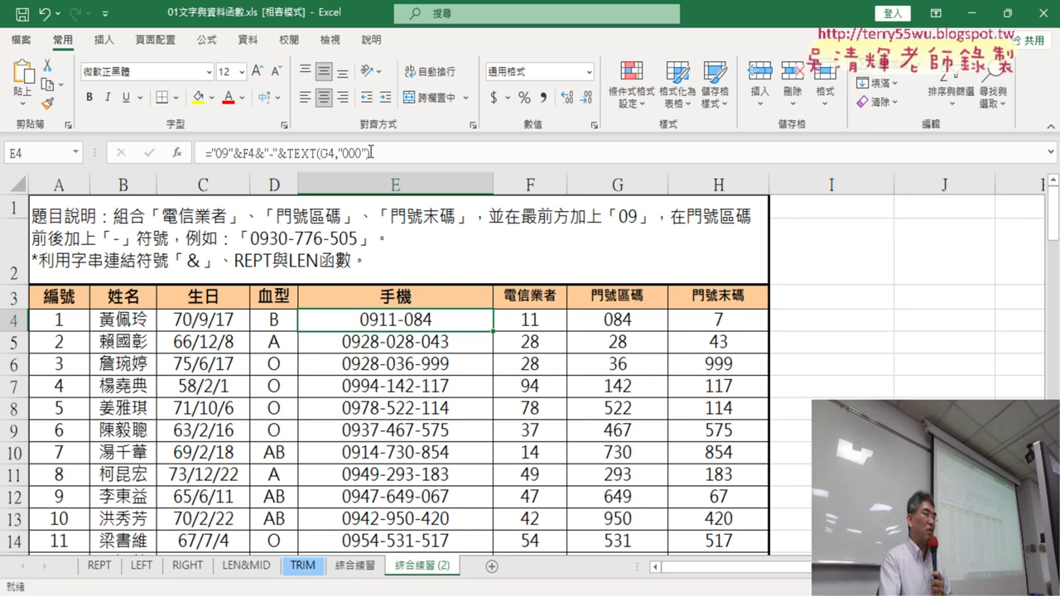
- Copy the dash-and-TEXT block and paste a second copy at the end of E4's formula
drag(319, 153, 255, 153)
key(ctrl+c)
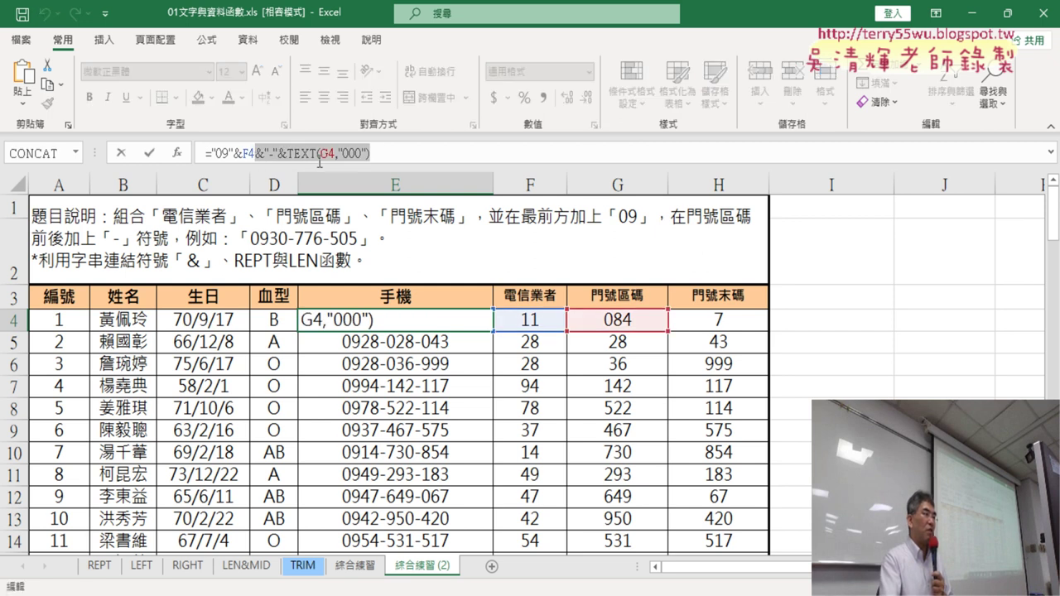
right_click(276, 153)
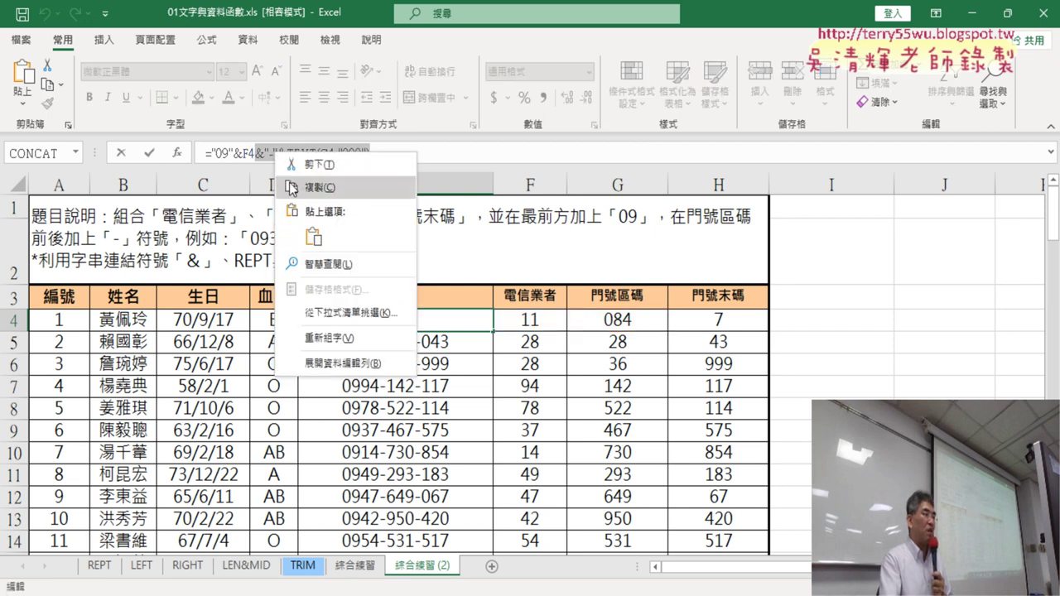
key(Escape)
click(388, 154)
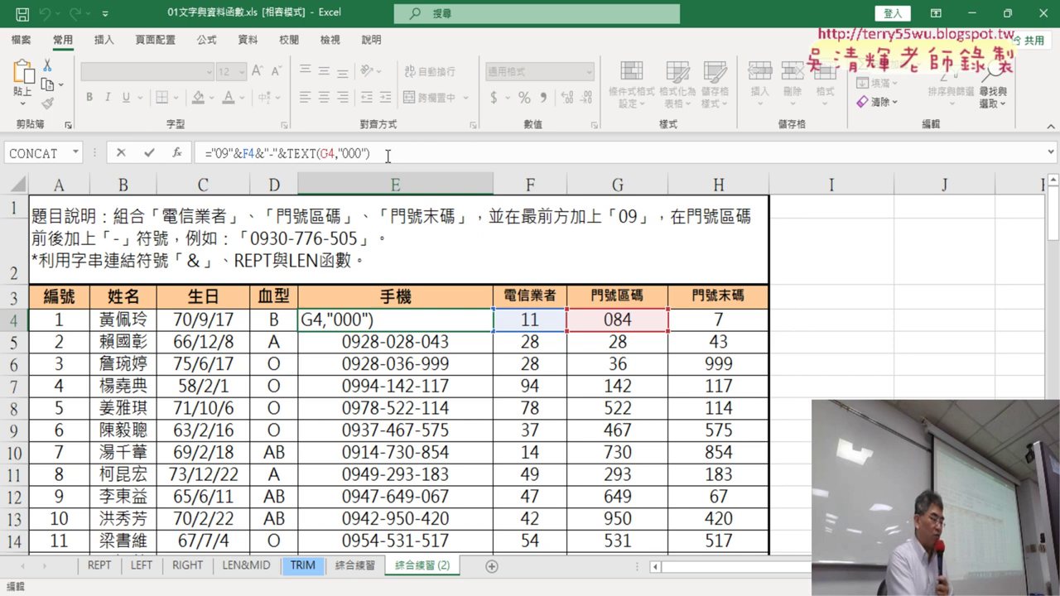
key(ctrl+v)
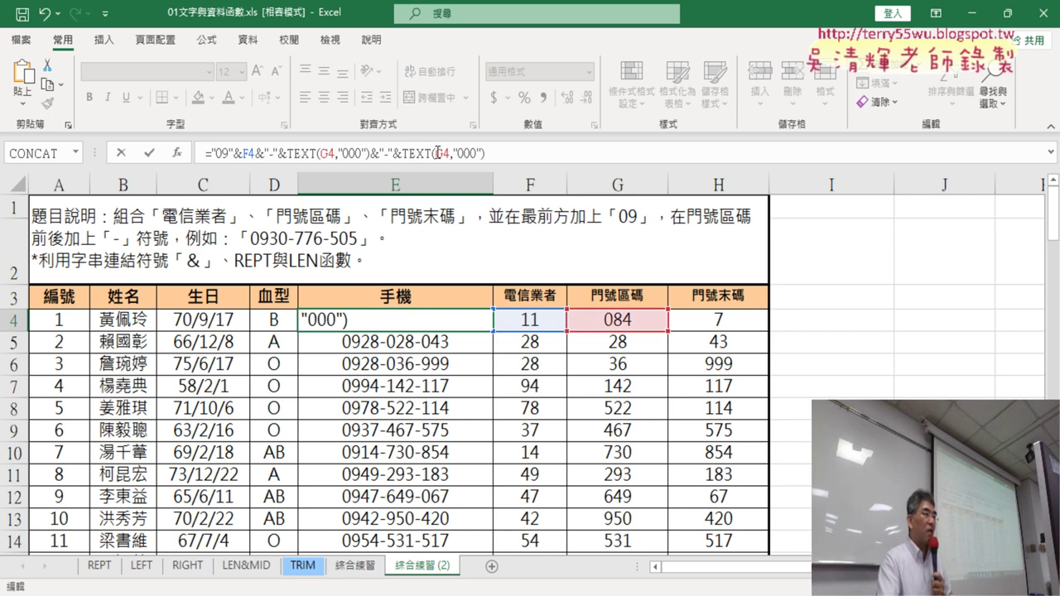
double_click(443, 154)
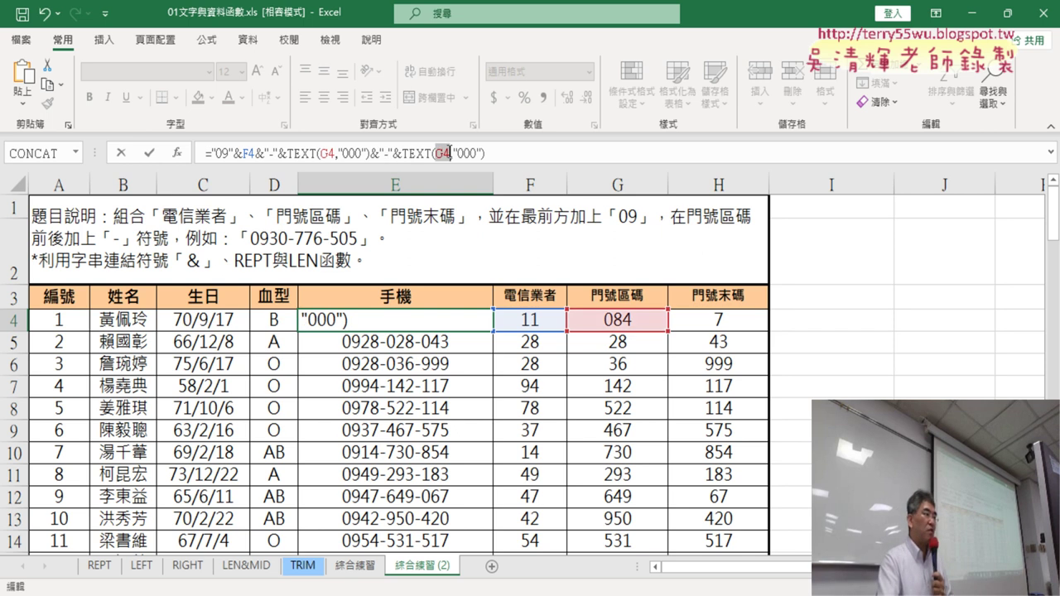
click(714, 320)
click(149, 154)
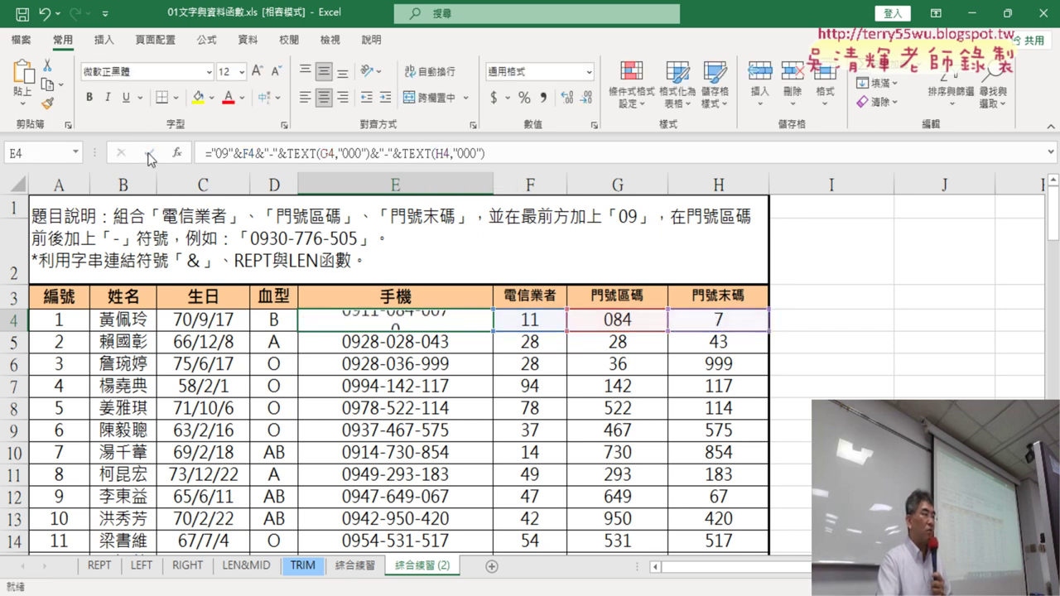
double_click(495, 331)
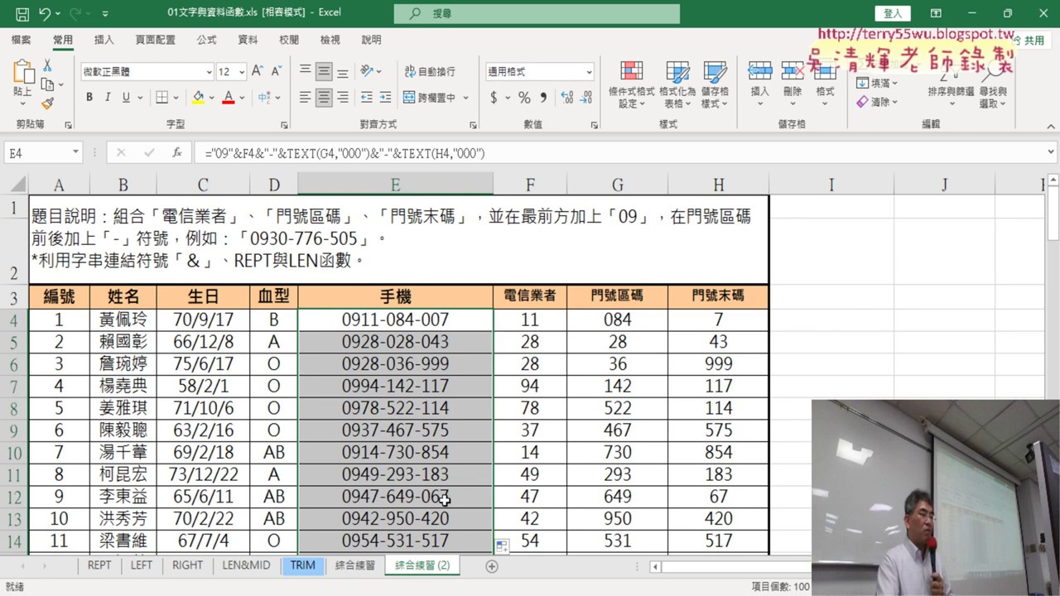
- Rename the sheet tab from 綜合練習 (2) to 綜合練習 (TEXT)
double_click(440, 570)
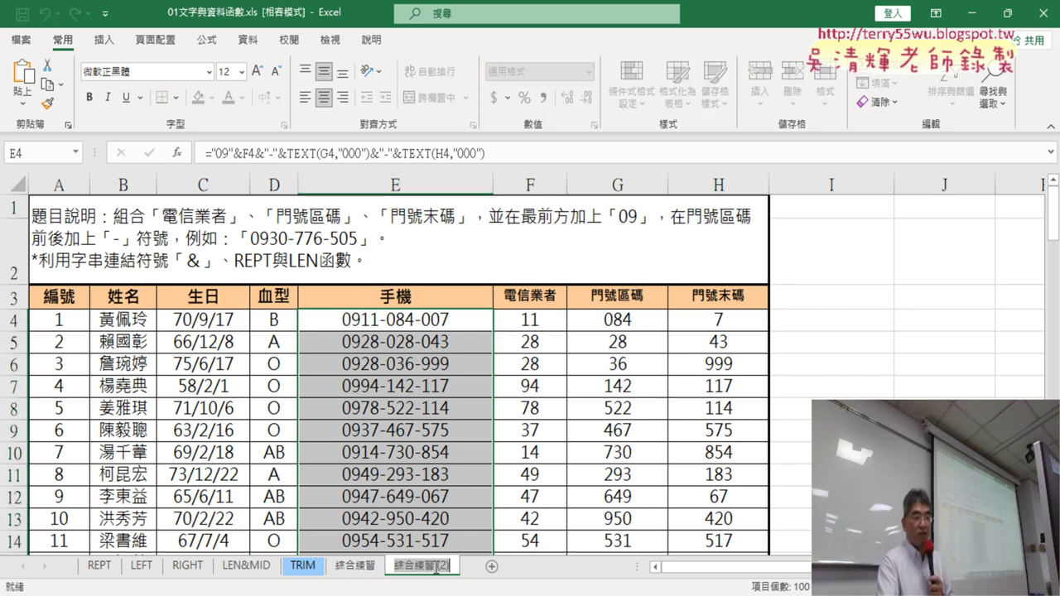
click(440, 570)
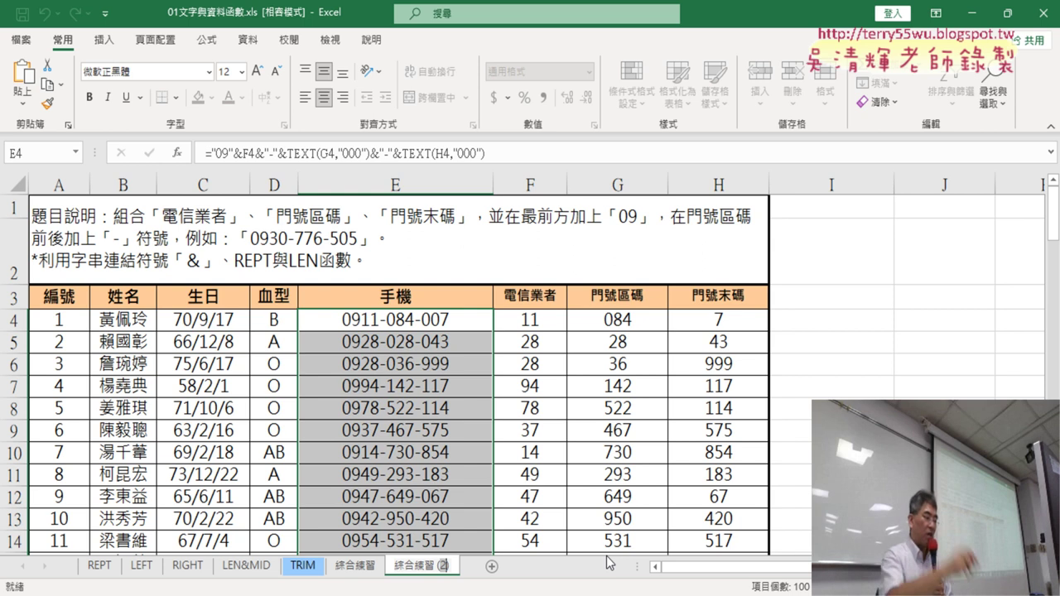
key(BackSpace)
text(TEX)
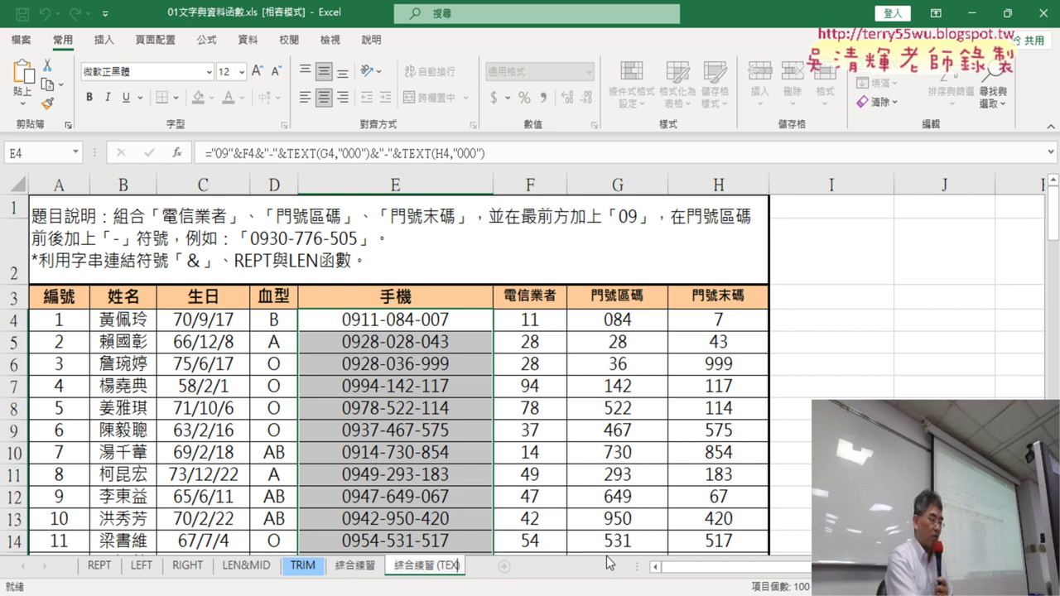
text(T)
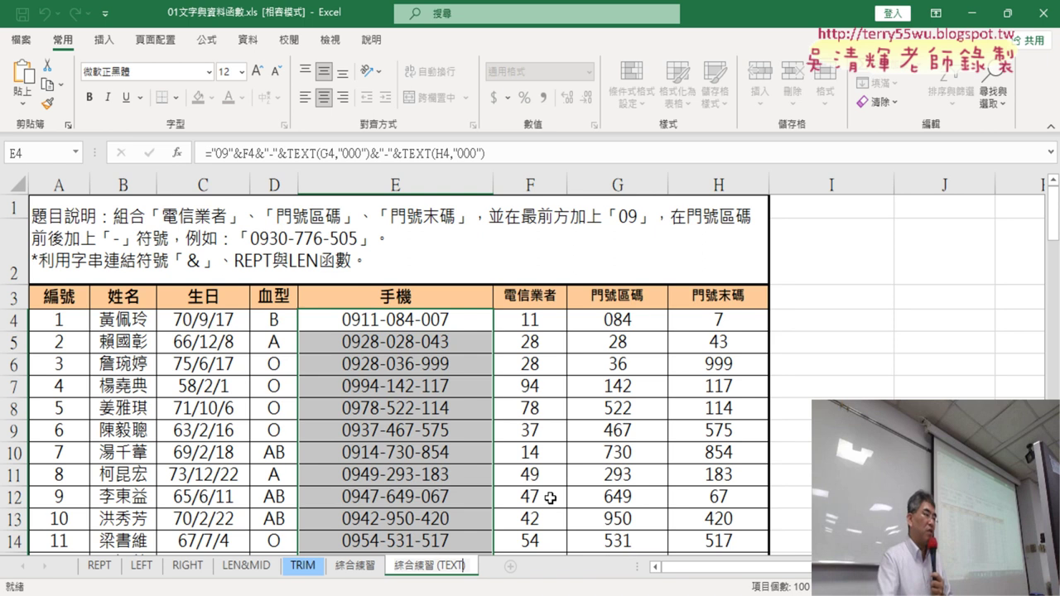
click(517, 387)
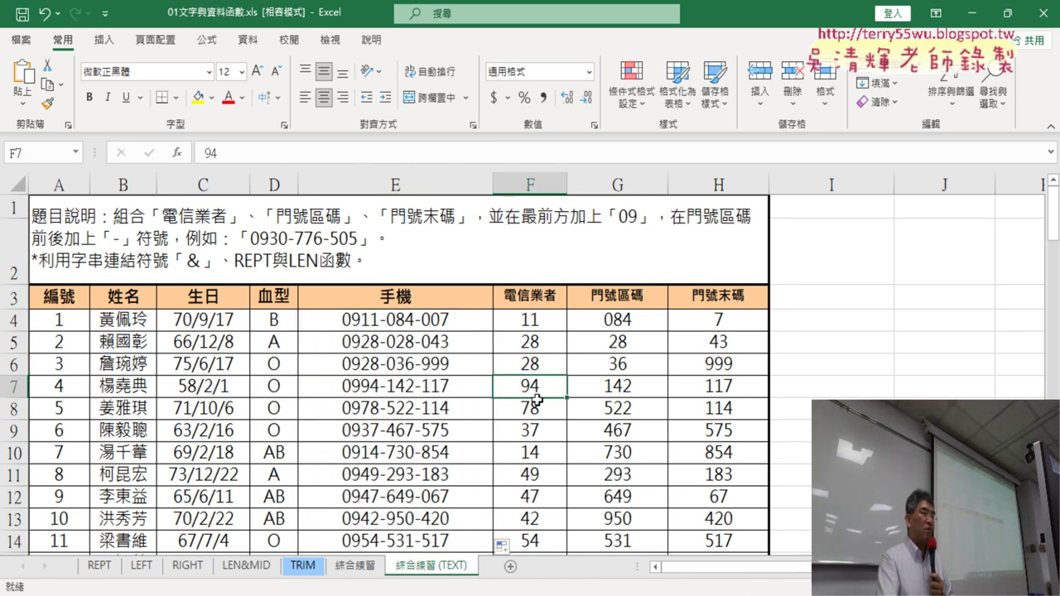
click(822, 304)
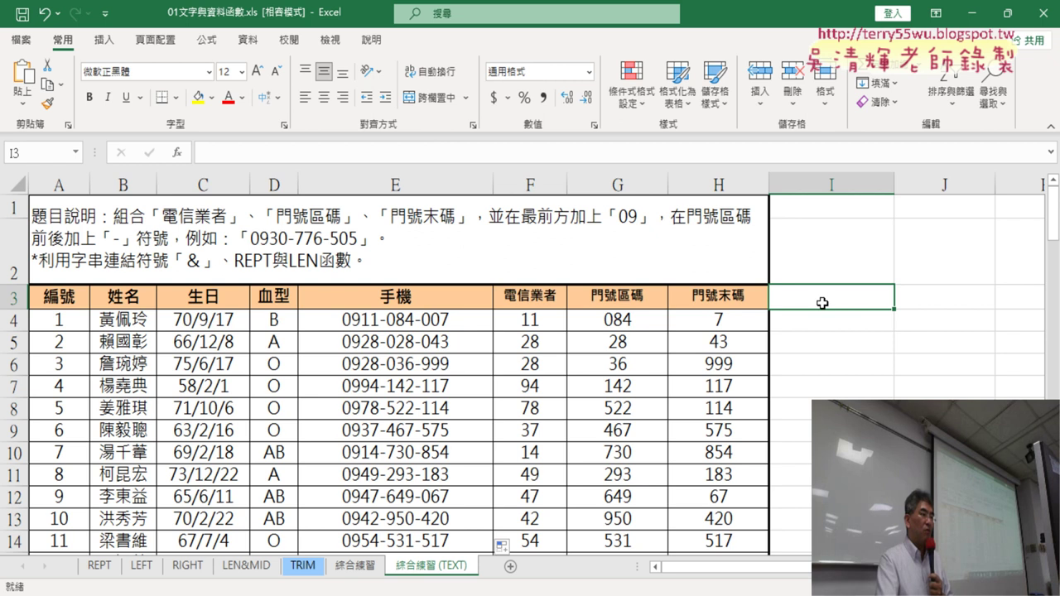
click(203, 177)
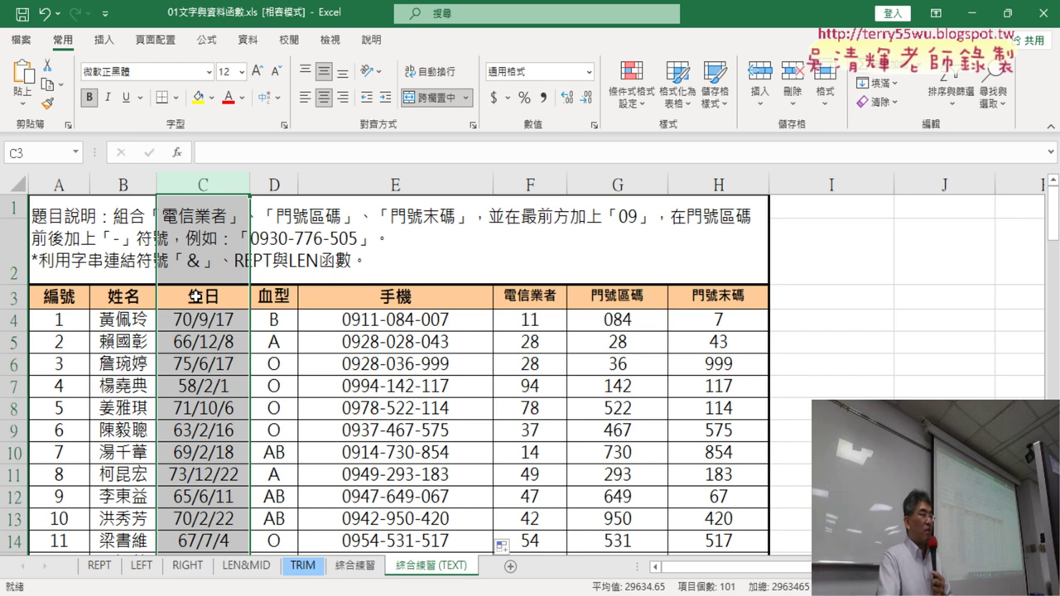
click(830, 299)
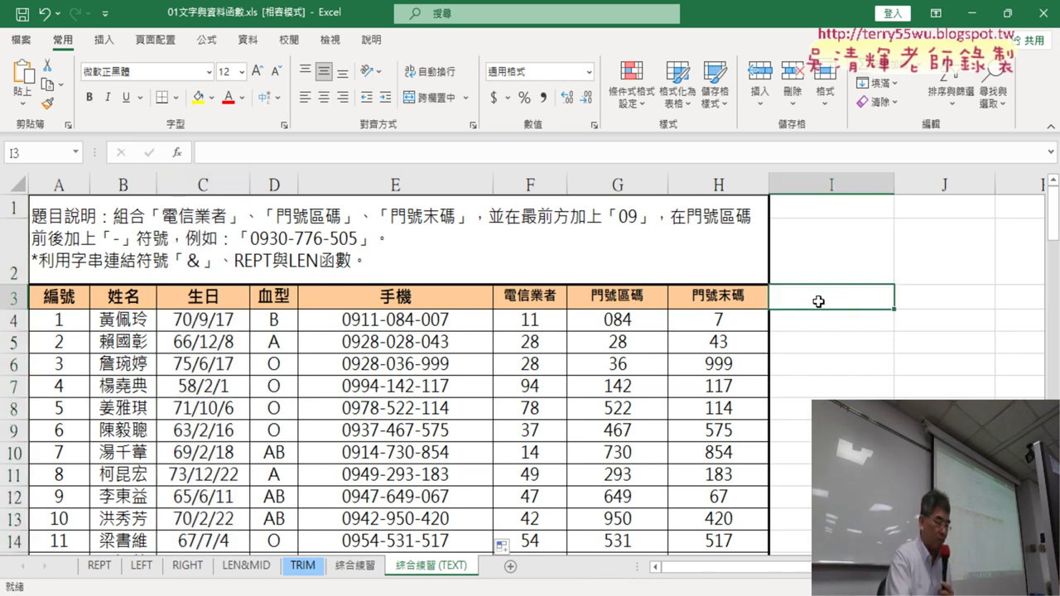
- Enter the header 年次 in cell I3
text(ne)
key(BackSpace)
key(BackSpace)
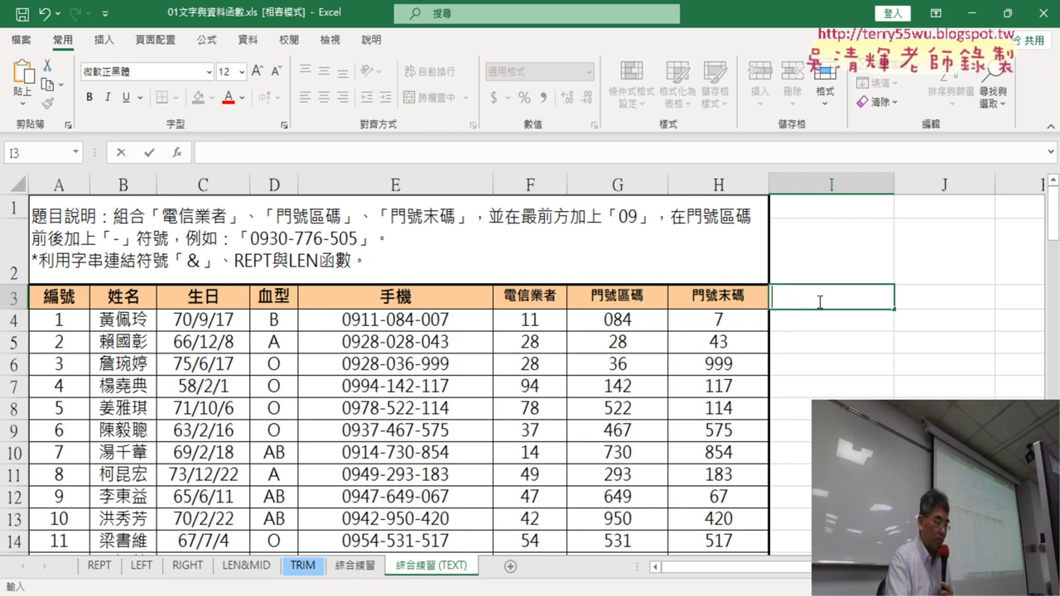
text(ㄋㄧ)
text(年)
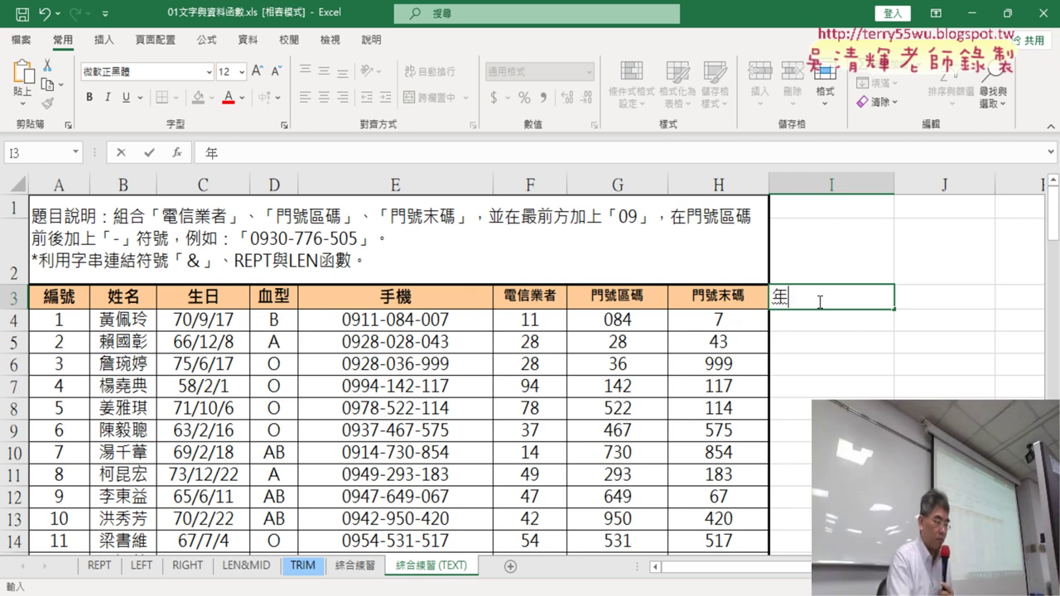
text(次)
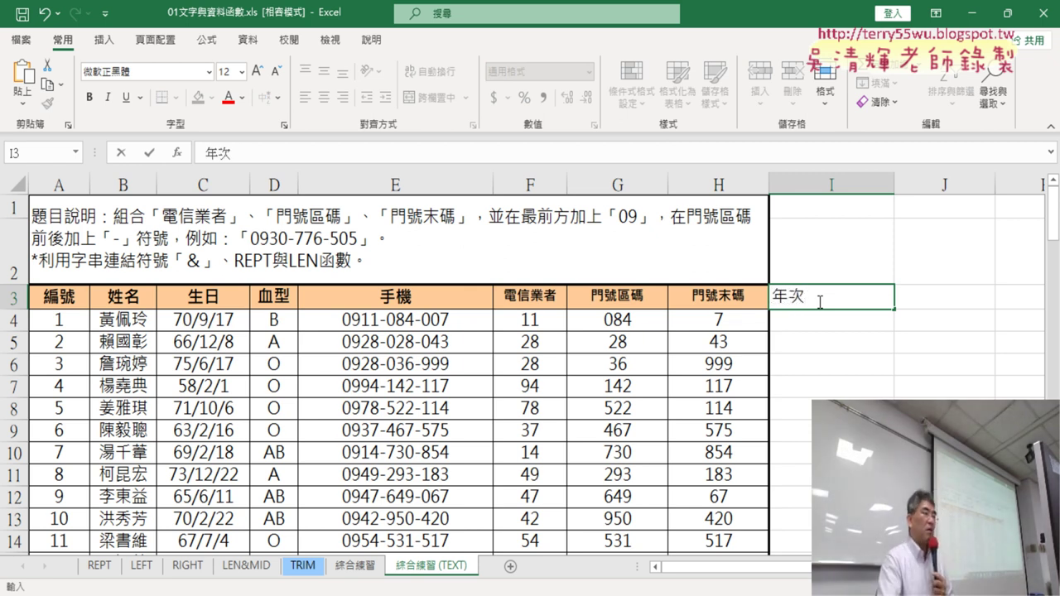
click(844, 315)
- Copy H3's orange header formatting onto I3 with Format Painter
click(829, 303)
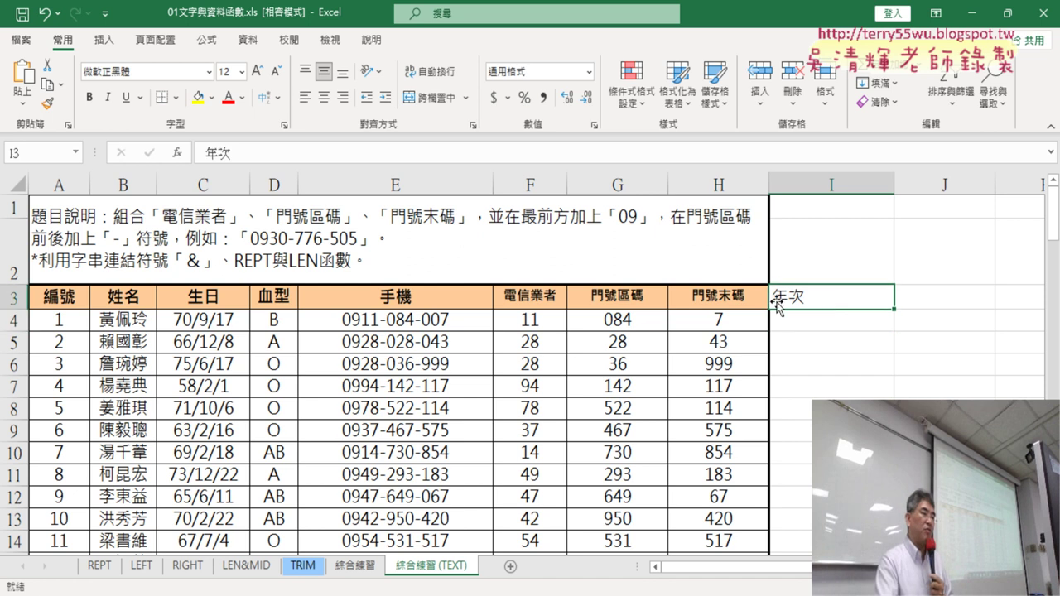
click(725, 299)
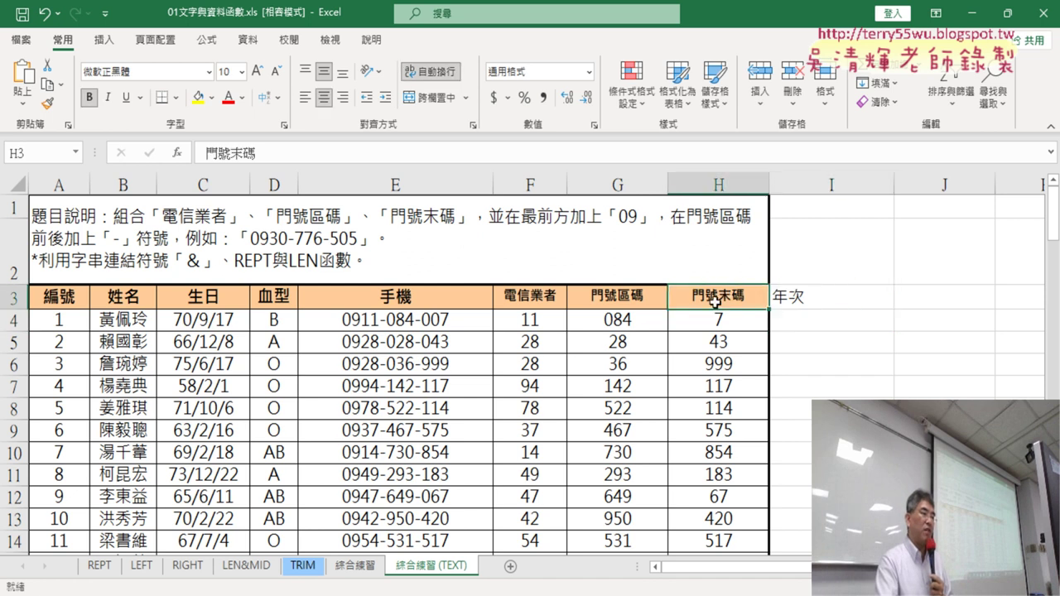
click(47, 102)
click(829, 296)
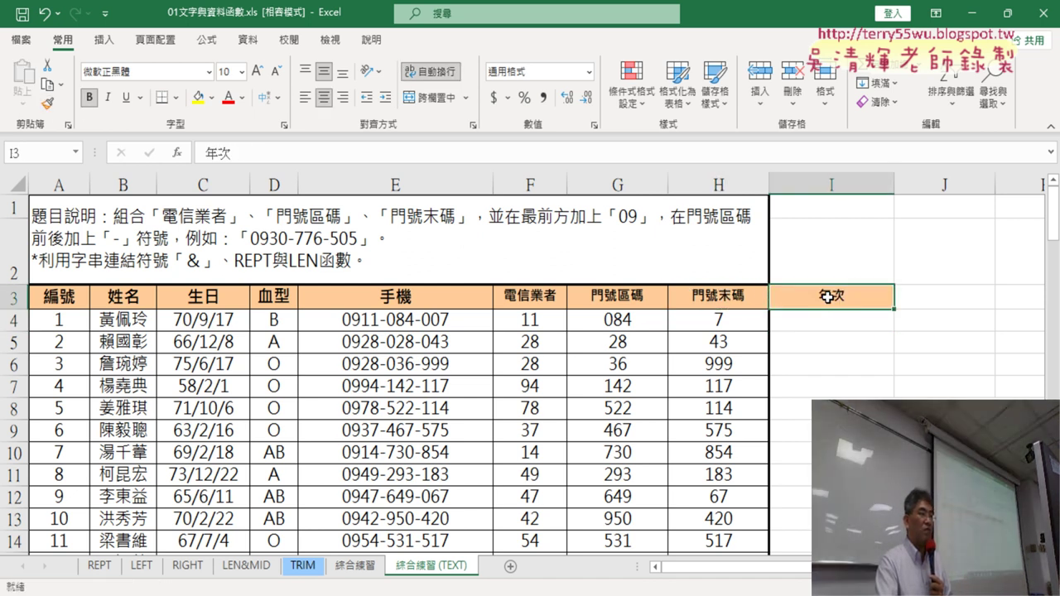
click(854, 324)
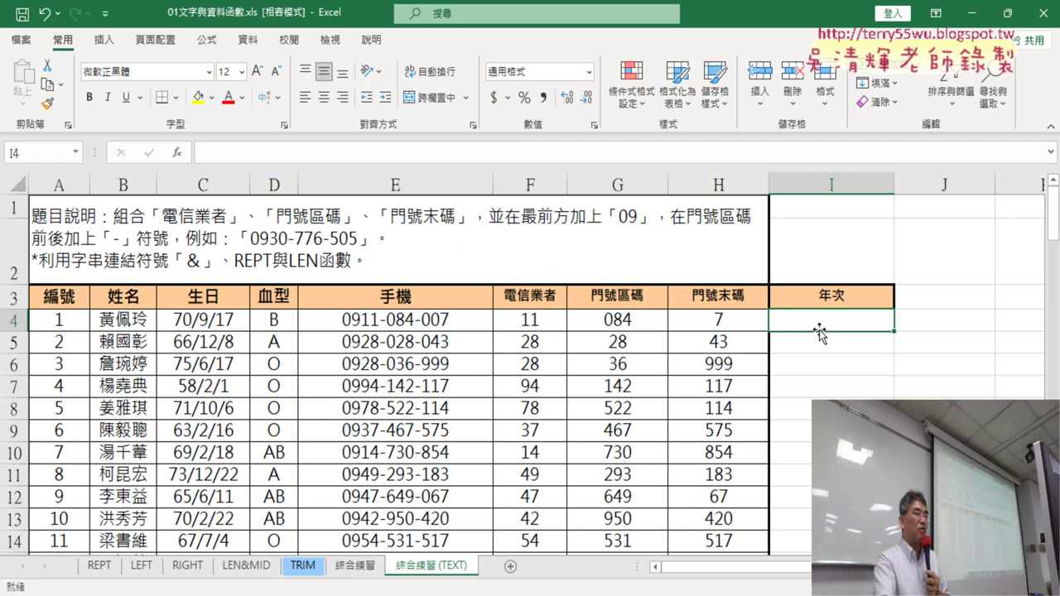
- Insert the LEFT function into I4 from the function chooser
click(178, 153)
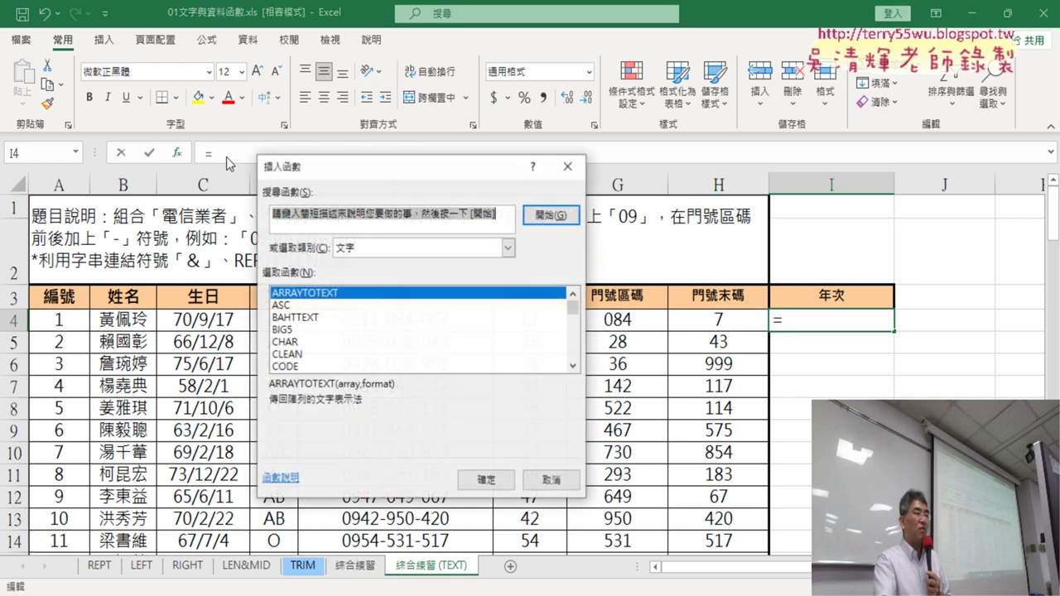
drag(435, 181, 570, 79)
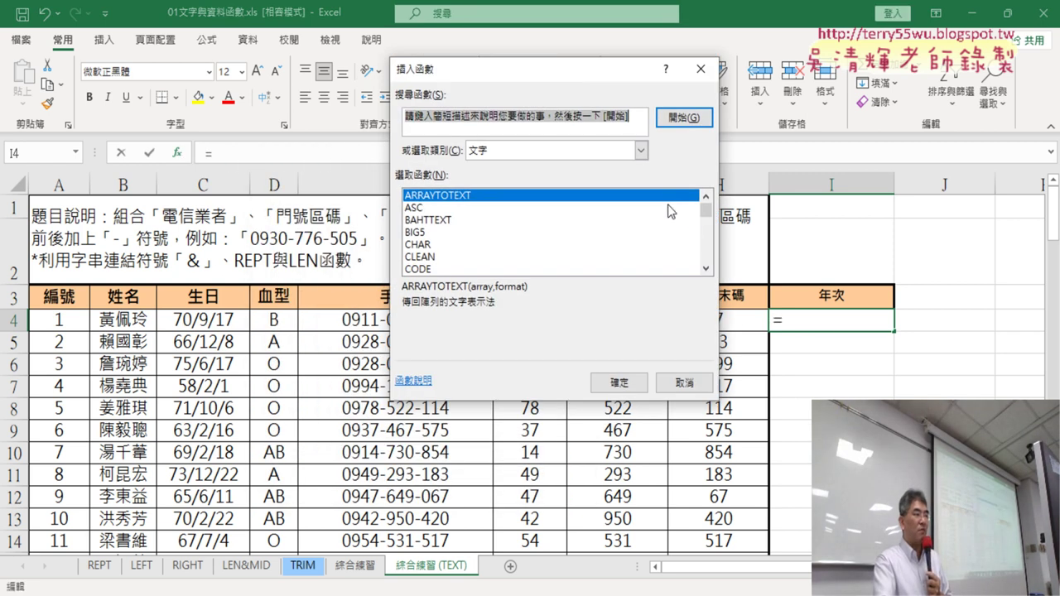
scroll(697, 219, down, 1)
scroll(697, 219, down, 1)
scroll(697, 220, down, 1)
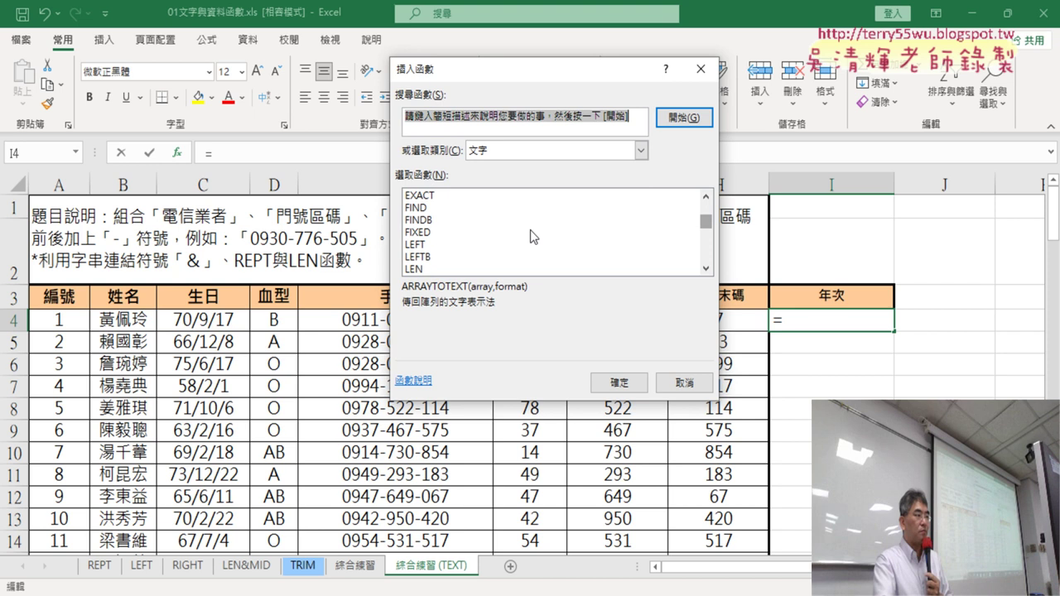
click(443, 245)
double_click(443, 245)
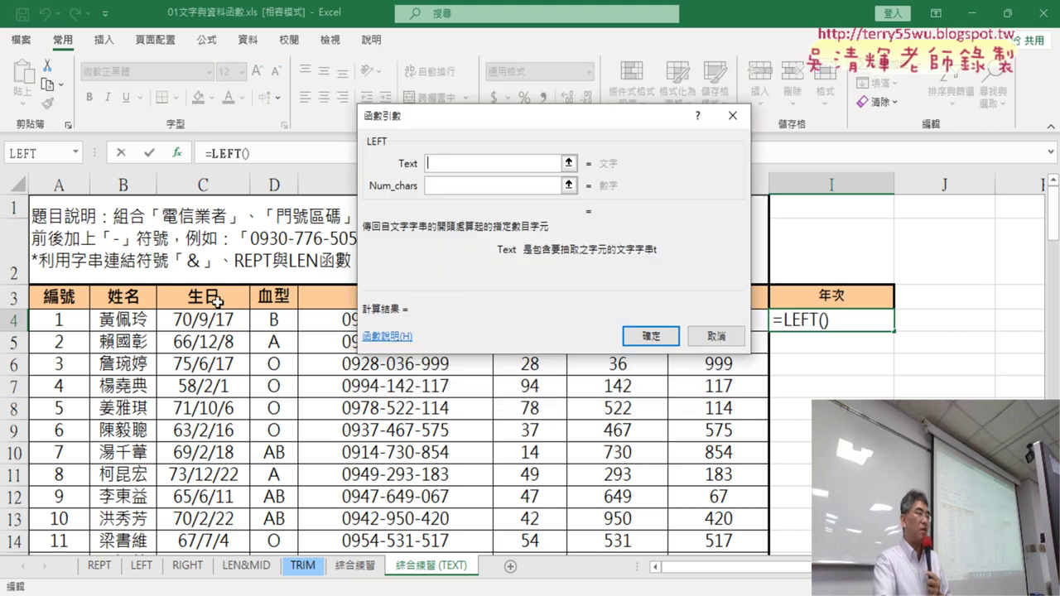
- Set LEFT's Text to C4 and Num_chars to 2, then try filling down column I and undo it
click(206, 319)
click(471, 185)
text(2)
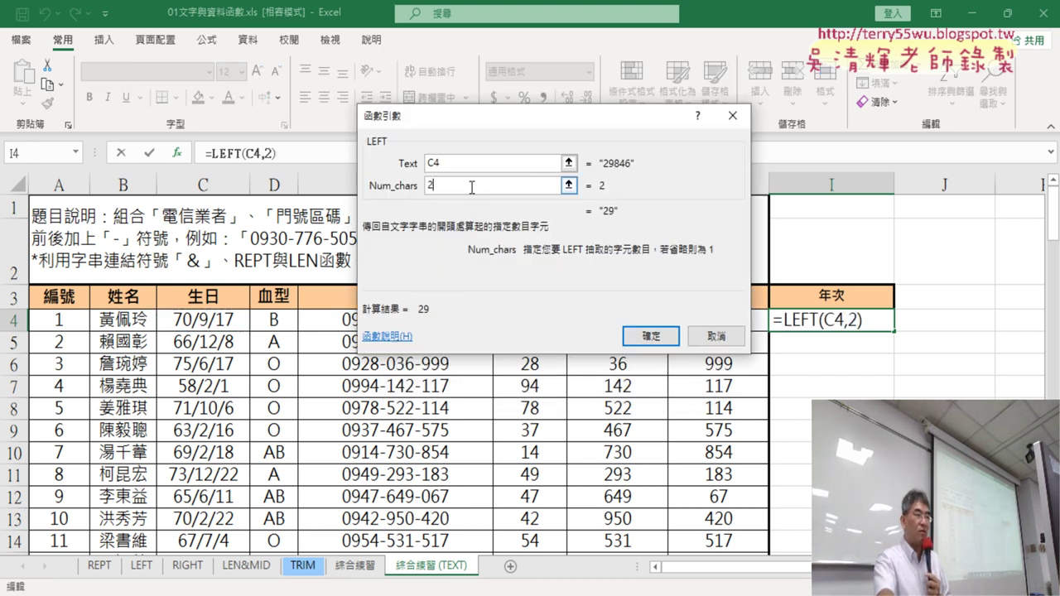
click(651, 336)
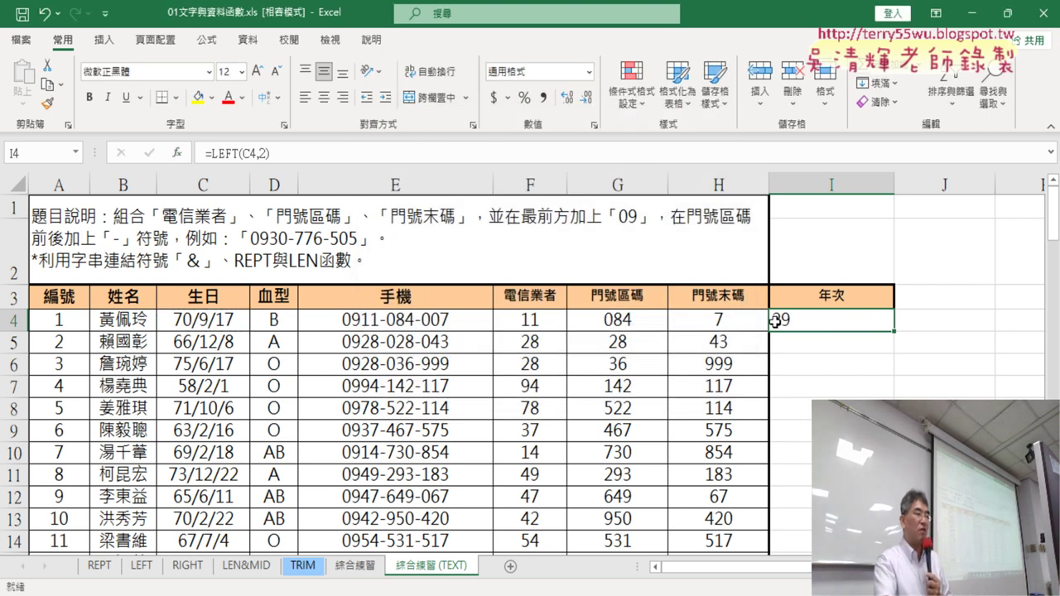
double_click(894, 332)
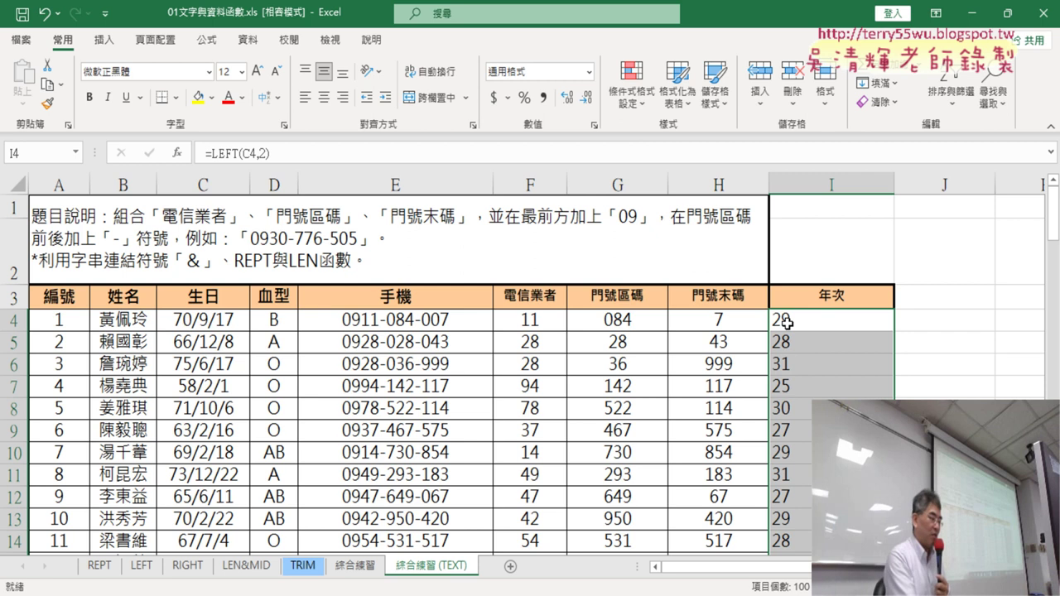
key(ctrl+z)
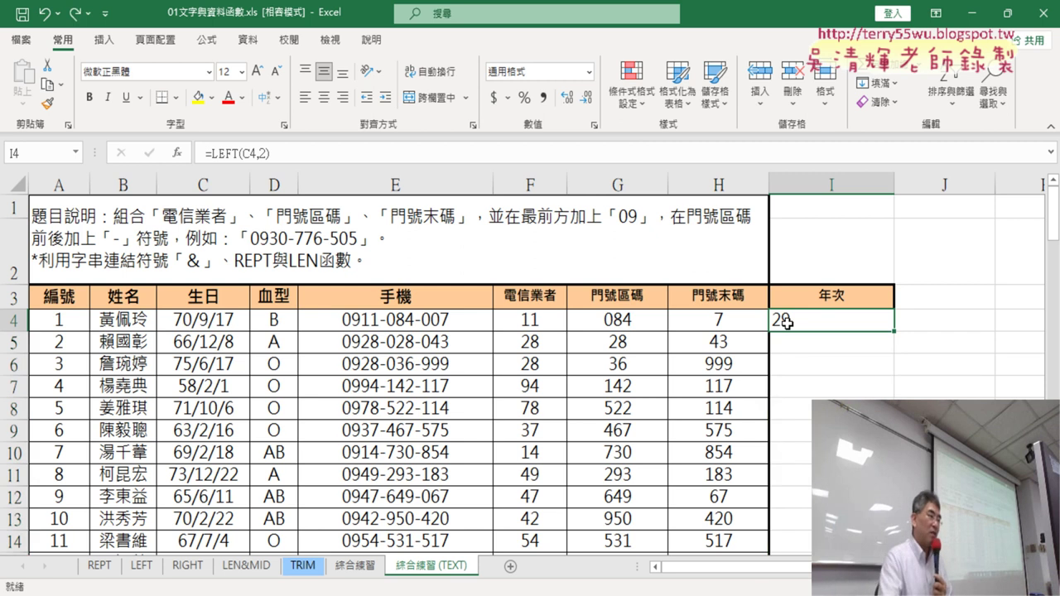
- Open Format Cells for C4 and preview its General value, 29846
click(217, 319)
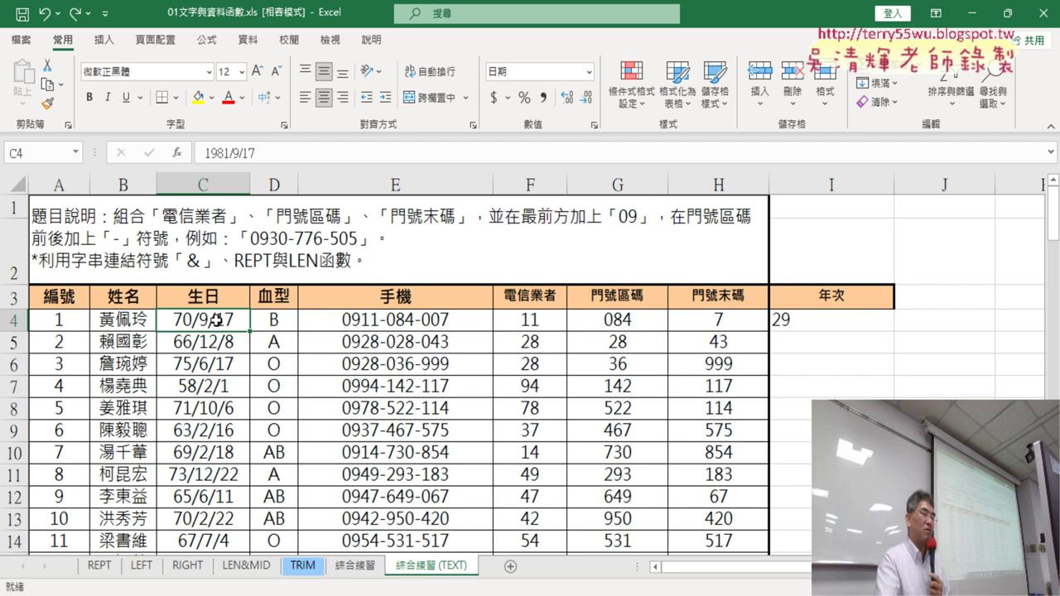
right_click(217, 319)
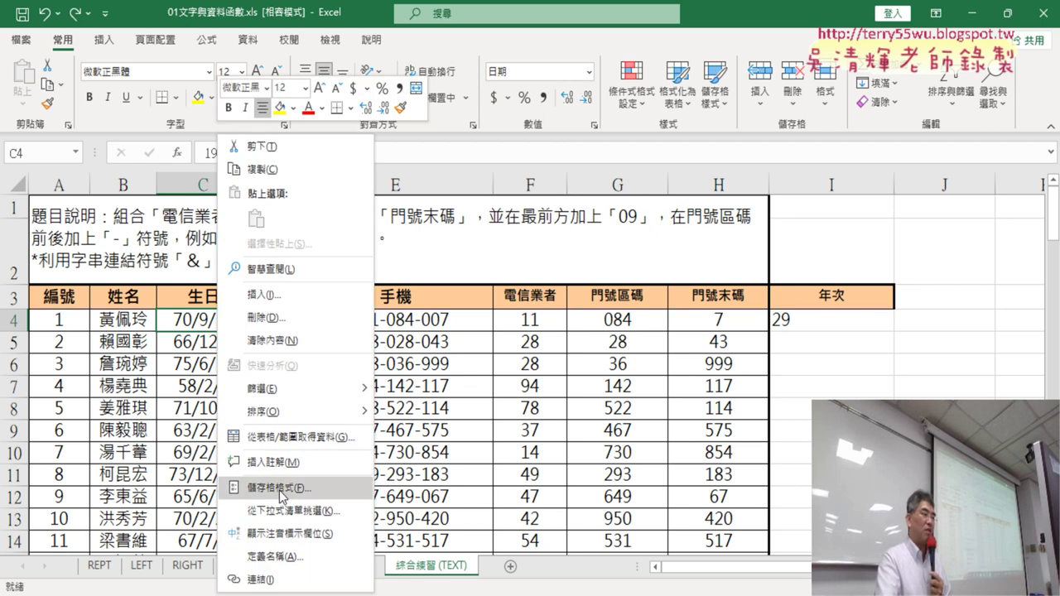
click(281, 495)
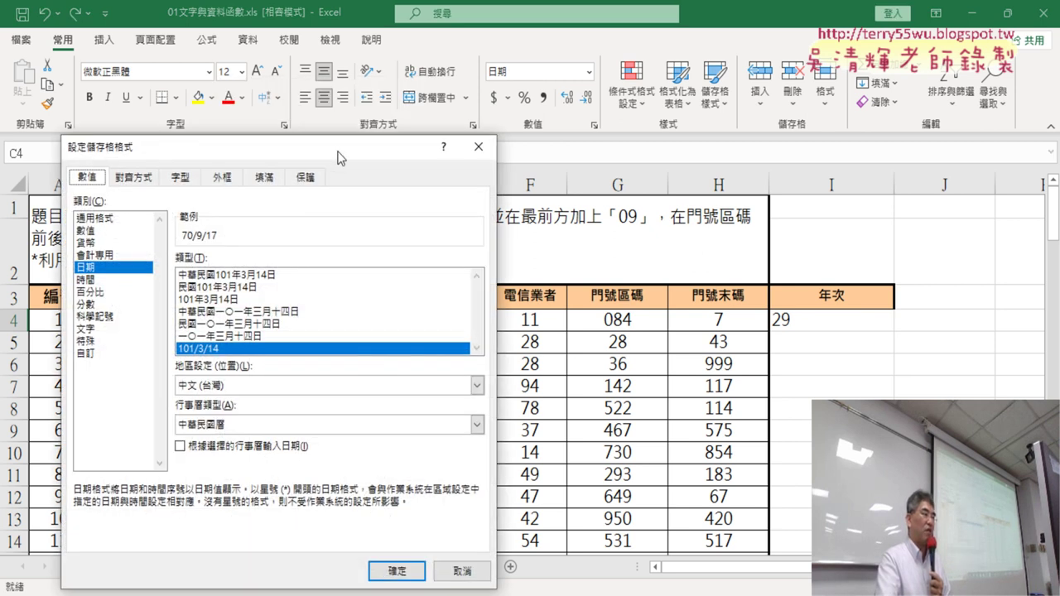
drag(341, 157, 663, 97)
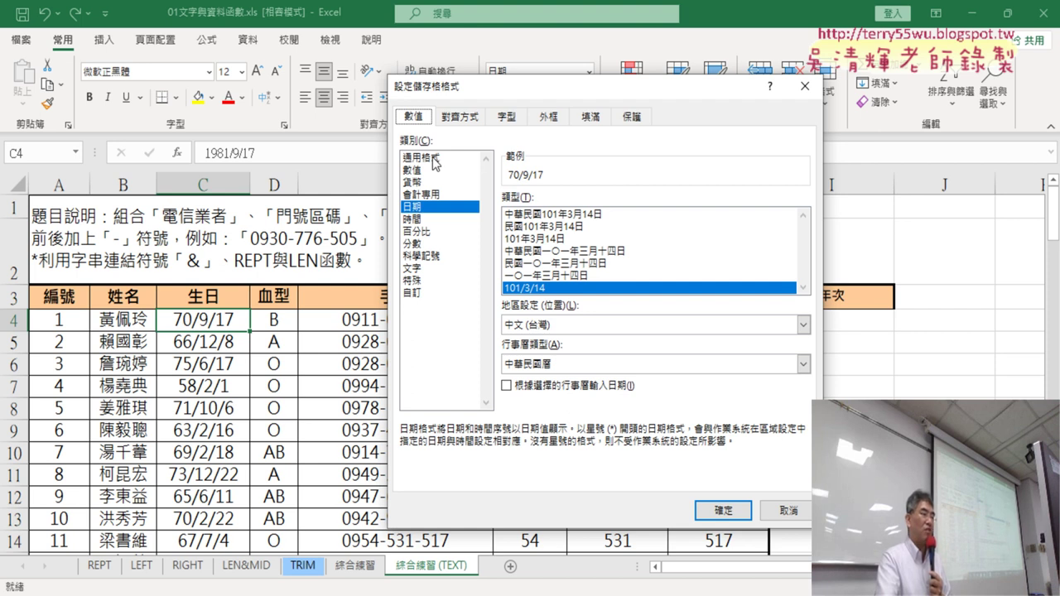
click(434, 158)
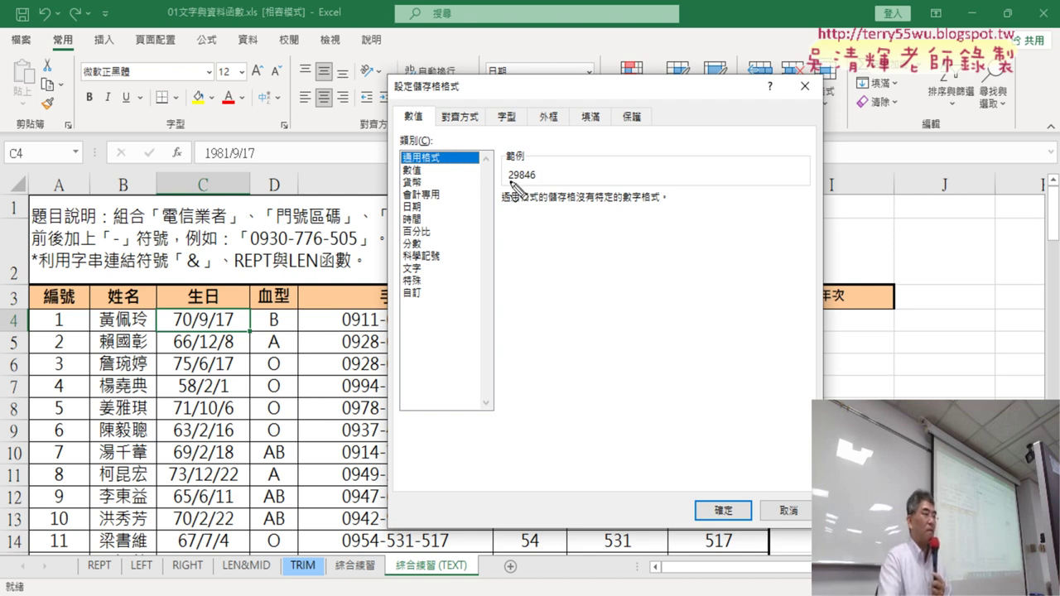
drag(509, 180, 547, 186)
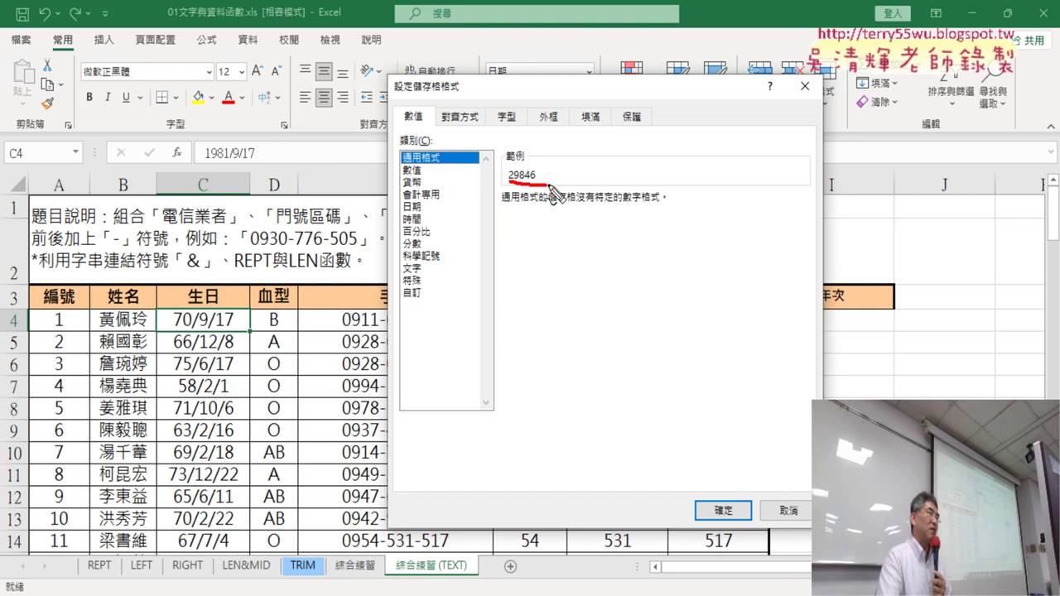
drag(659, 145, 640, 200)
drag(694, 154, 676, 200)
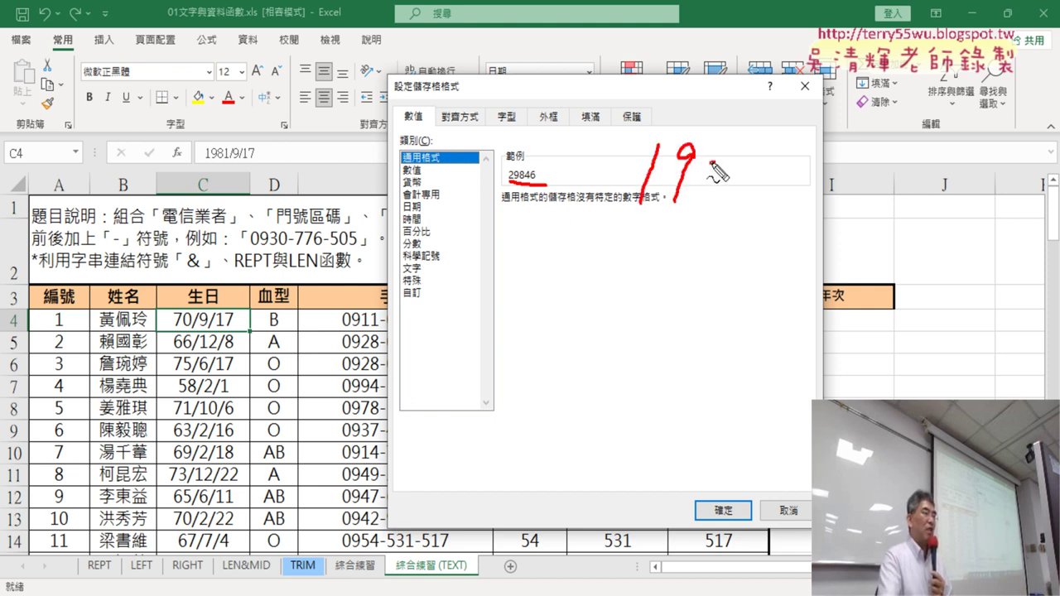
drag(714, 164, 742, 166)
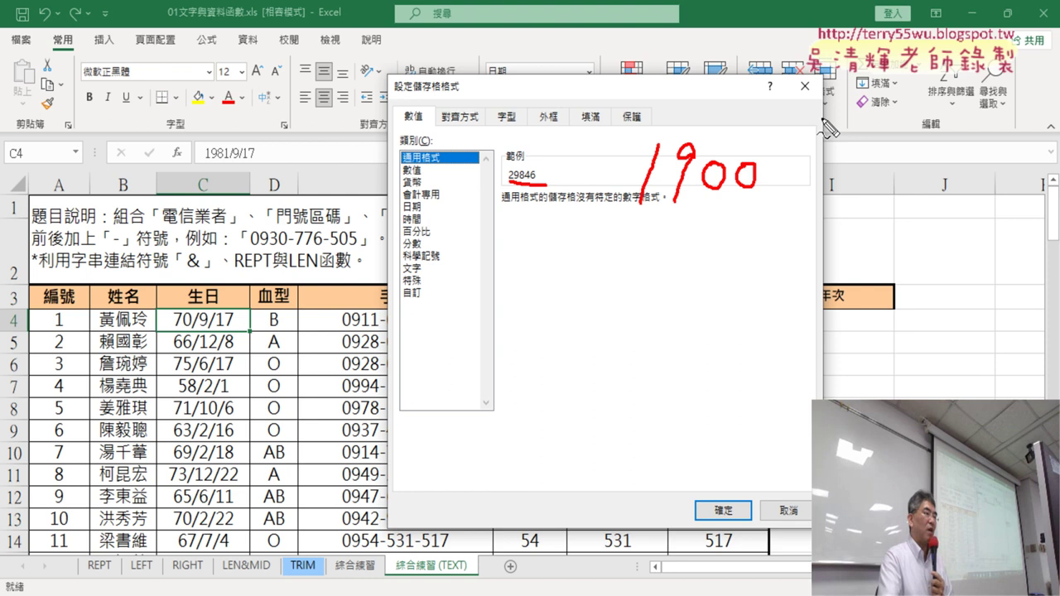
drag(817, 122, 742, 220)
drag(837, 149, 810, 217)
drag(891, 121, 820, 225)
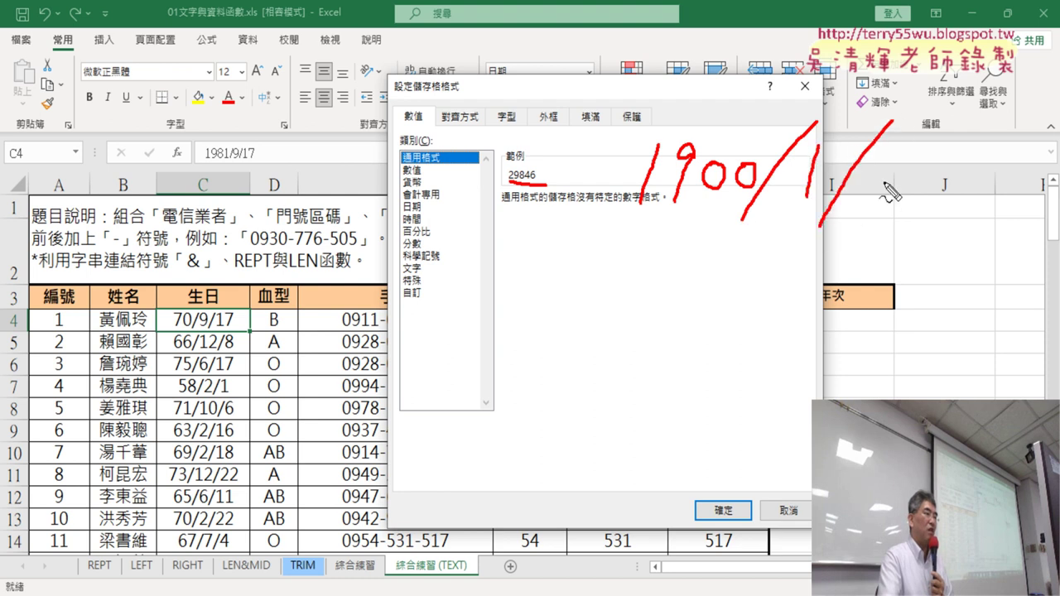
drag(892, 164, 884, 204)
drag(618, 220, 923, 245)
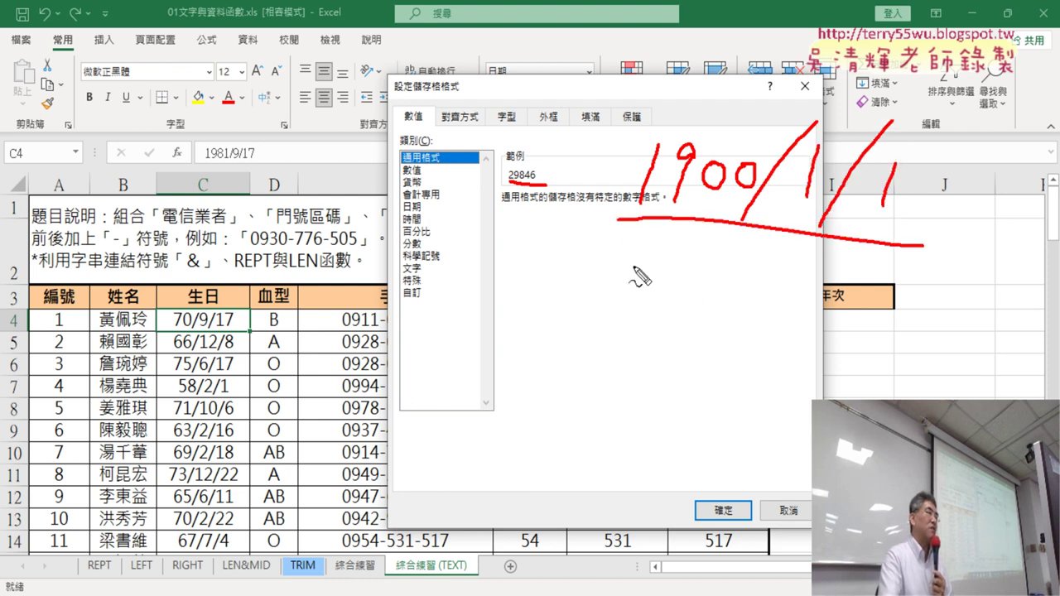
drag(1015, 118, 1006, 232)
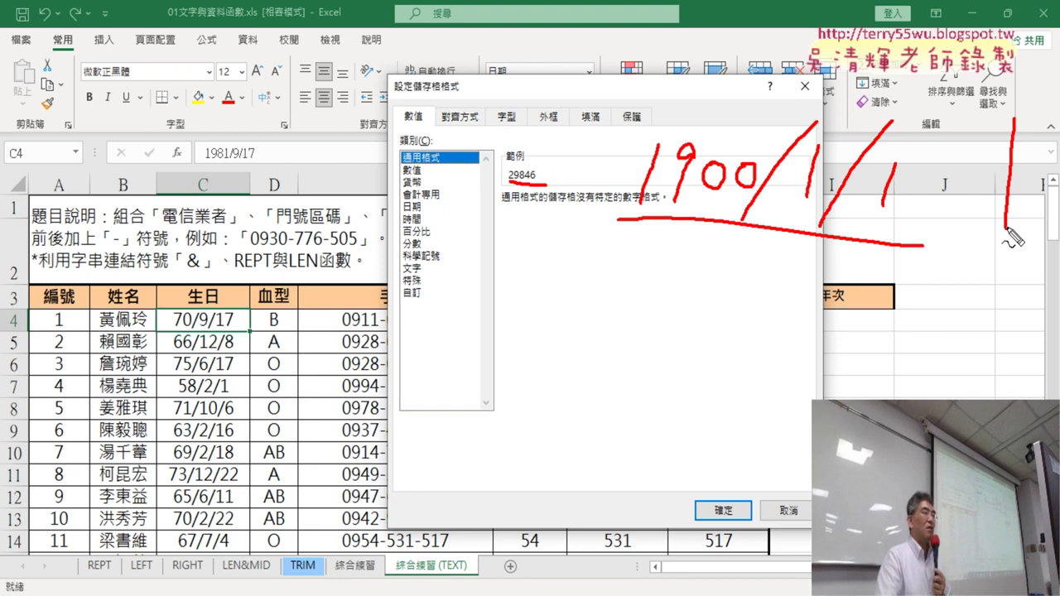
drag(516, 179, 546, 184)
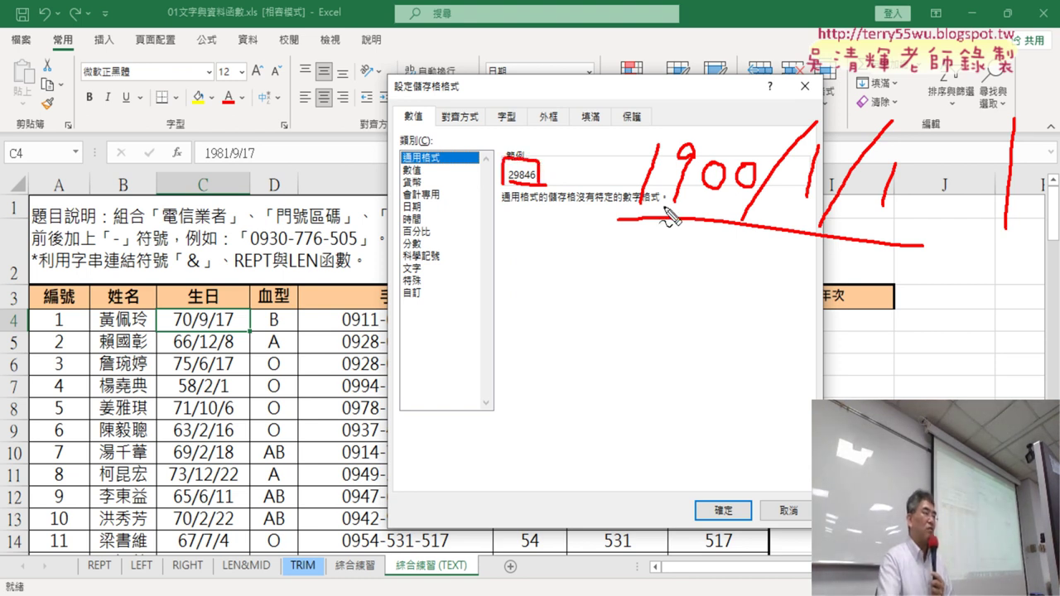
drag(170, 332, 246, 328)
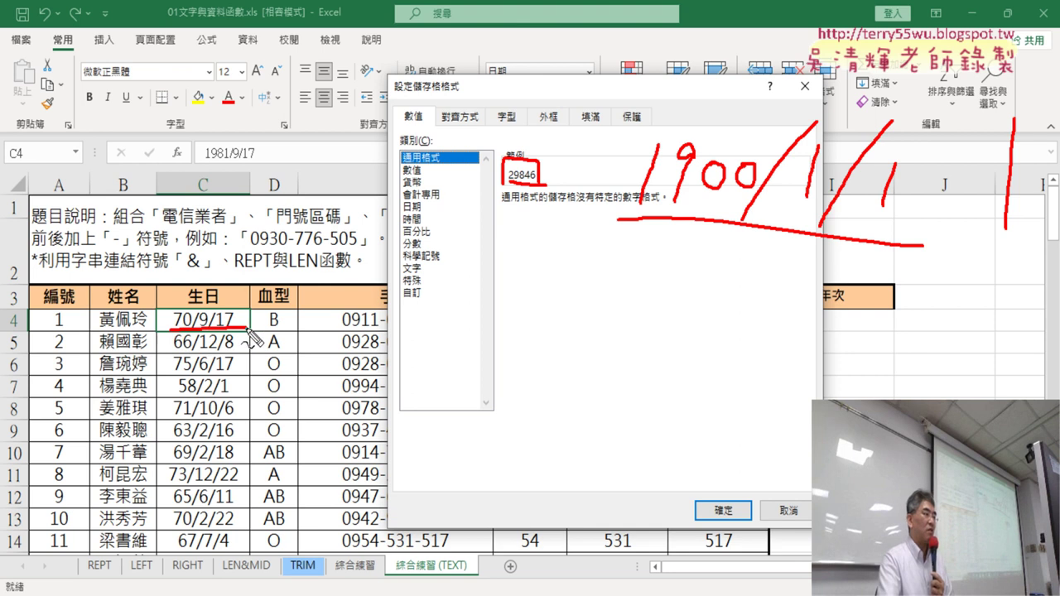
drag(590, 219, 912, 230)
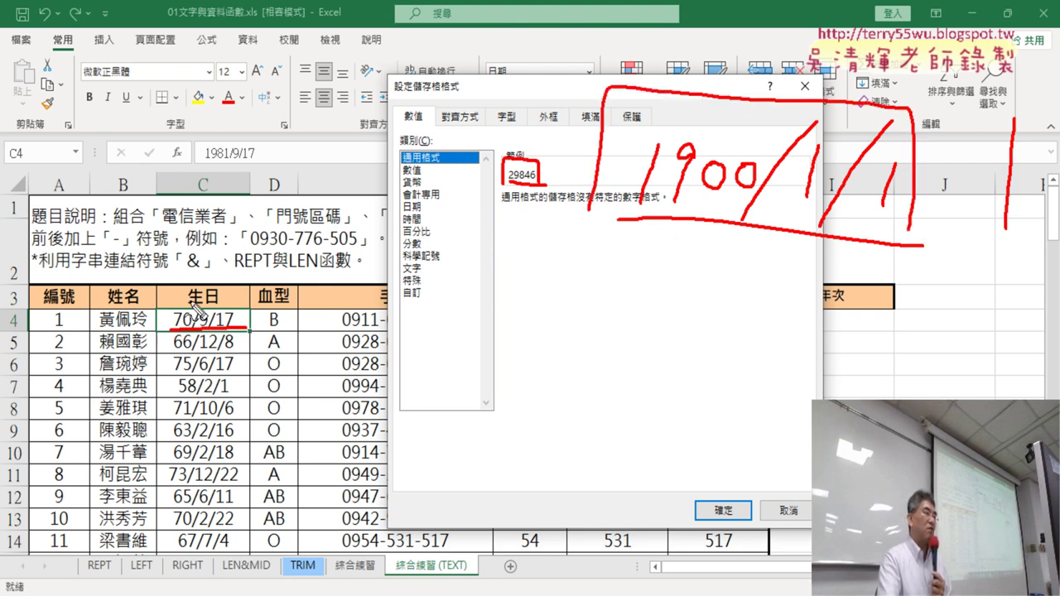
mouse_move(593, 96)
mouse_down()
mouse_move(348, 153)
mouse_move(236, 306)
mouse_move(257, 286)
mouse_up()
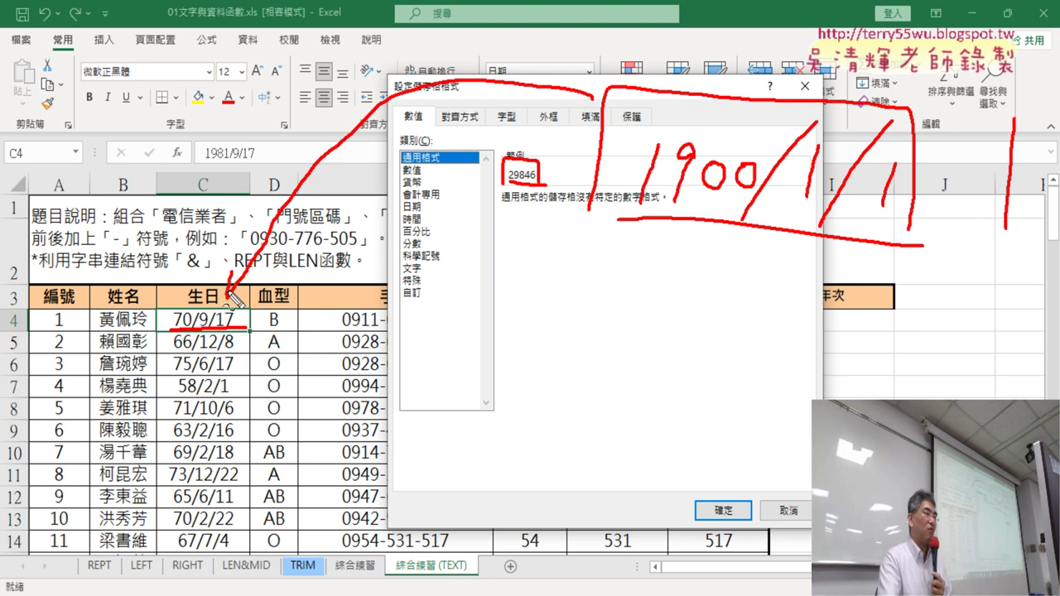
drag(509, 176, 547, 177)
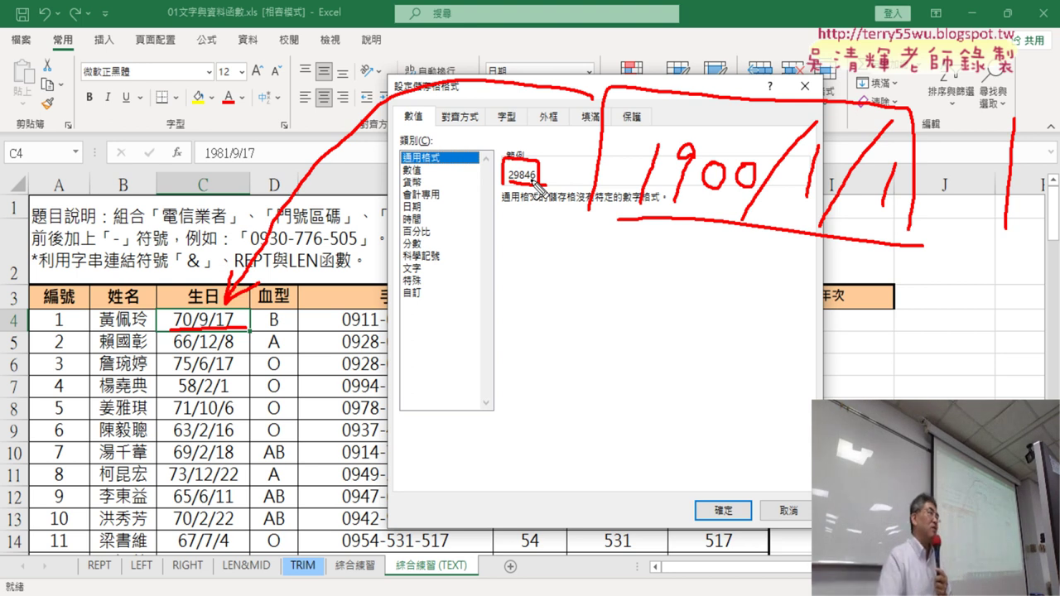
drag(676, 307, 600, 413)
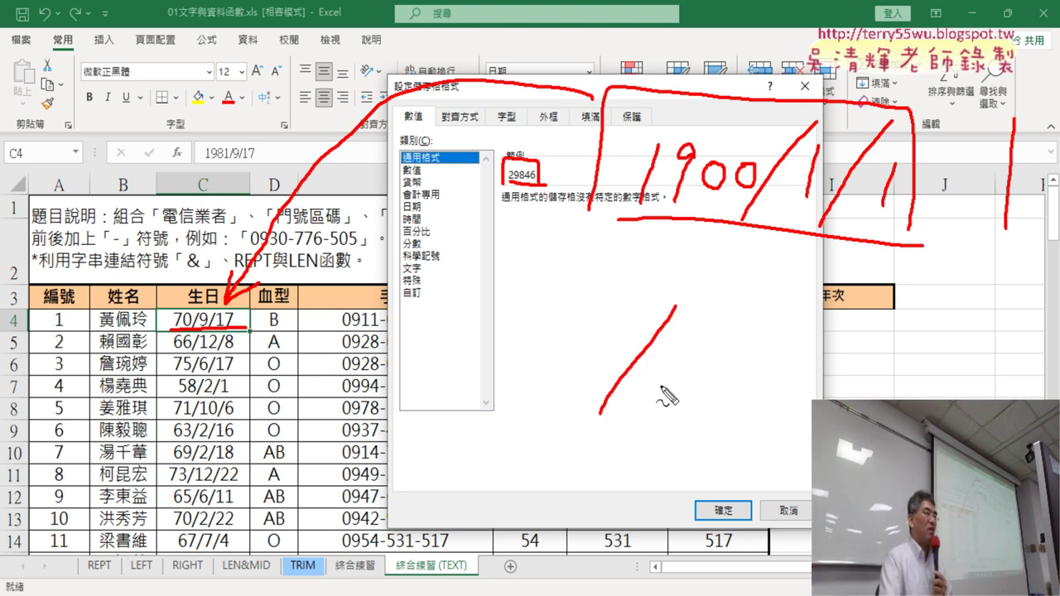
drag(646, 381, 673, 408)
mouse_move(689, 369)
mouse_down()
mouse_move(709, 393)
mouse_move(694, 414)
mouse_up()
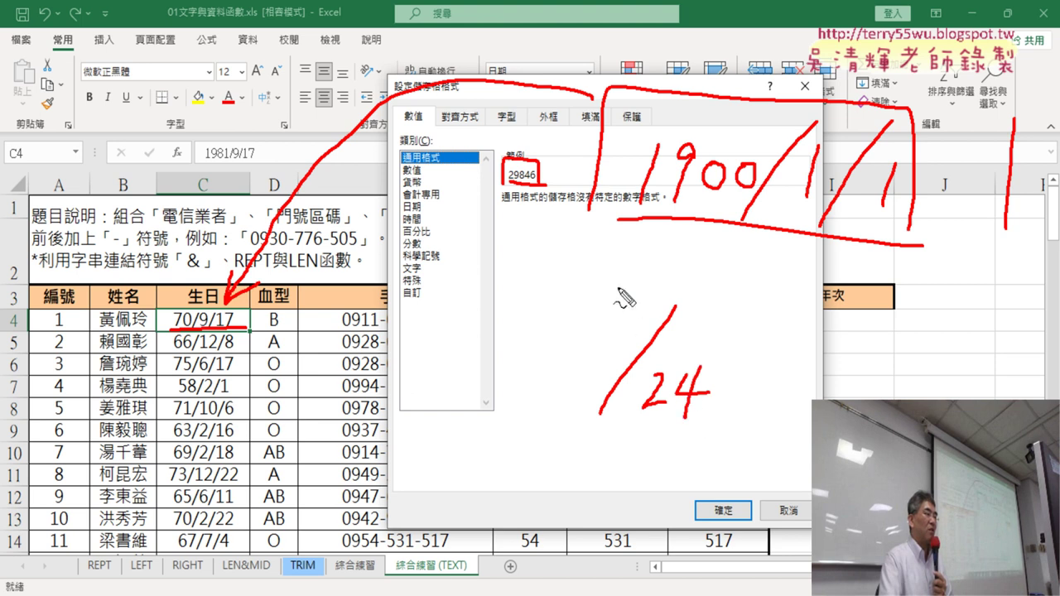
drag(619, 279, 621, 343)
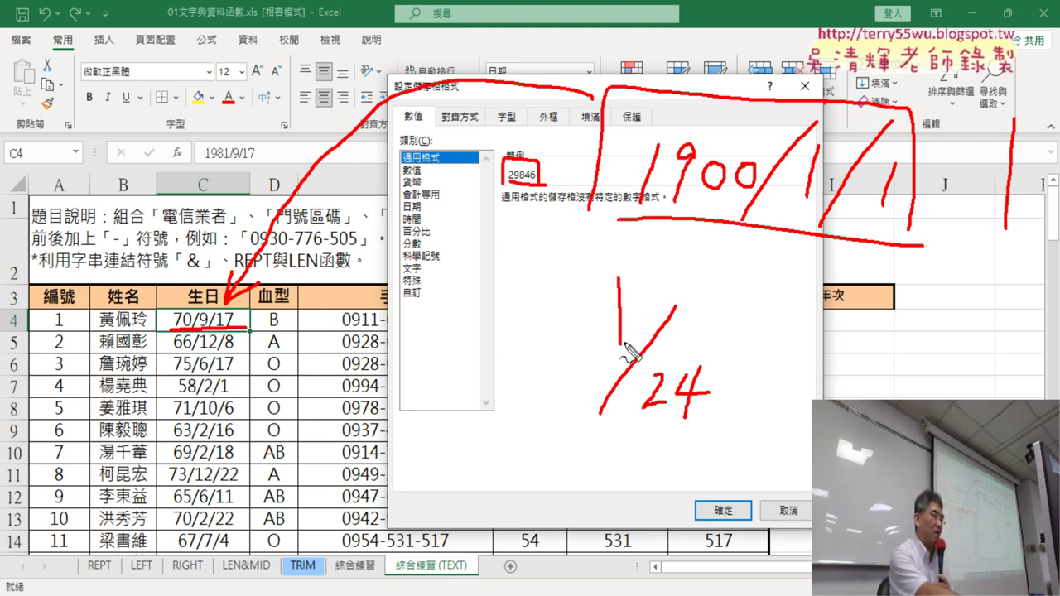
key(Escape)
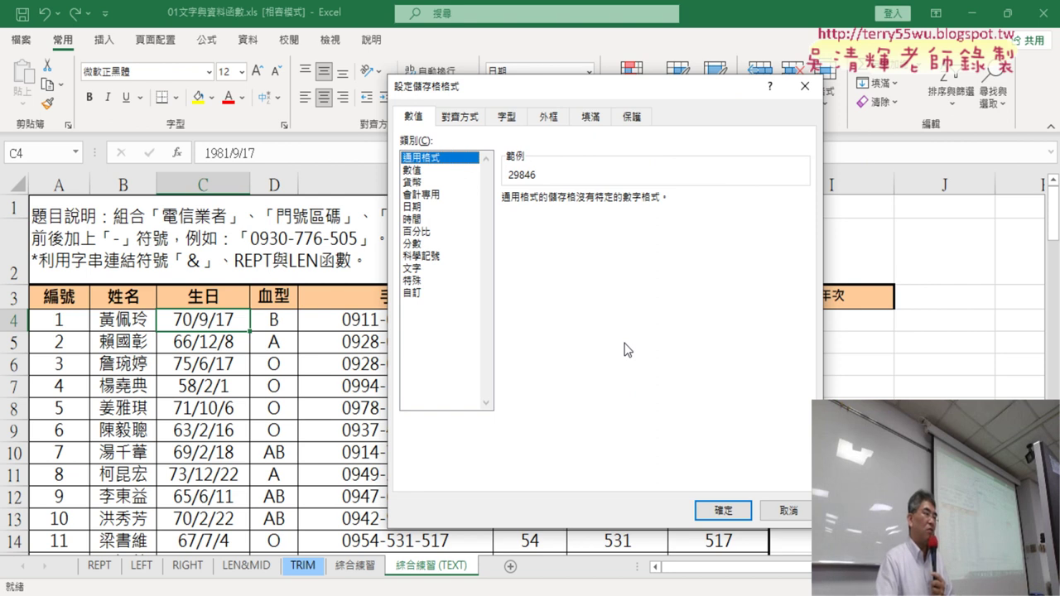
- Cancel the Format Cells dialog, then review the formulas in I4 and E4
click(796, 512)
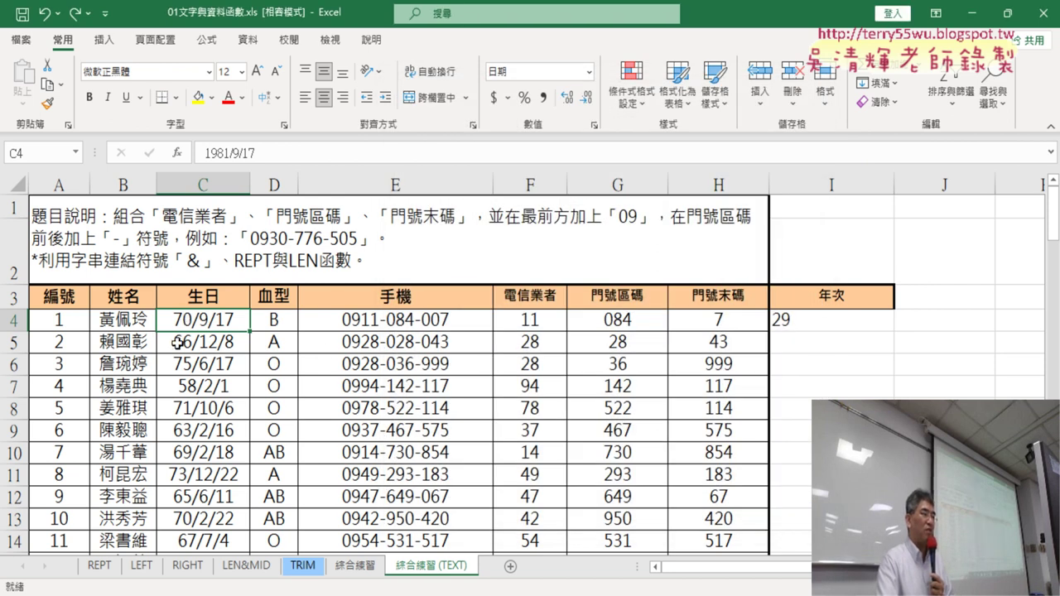
click(815, 321)
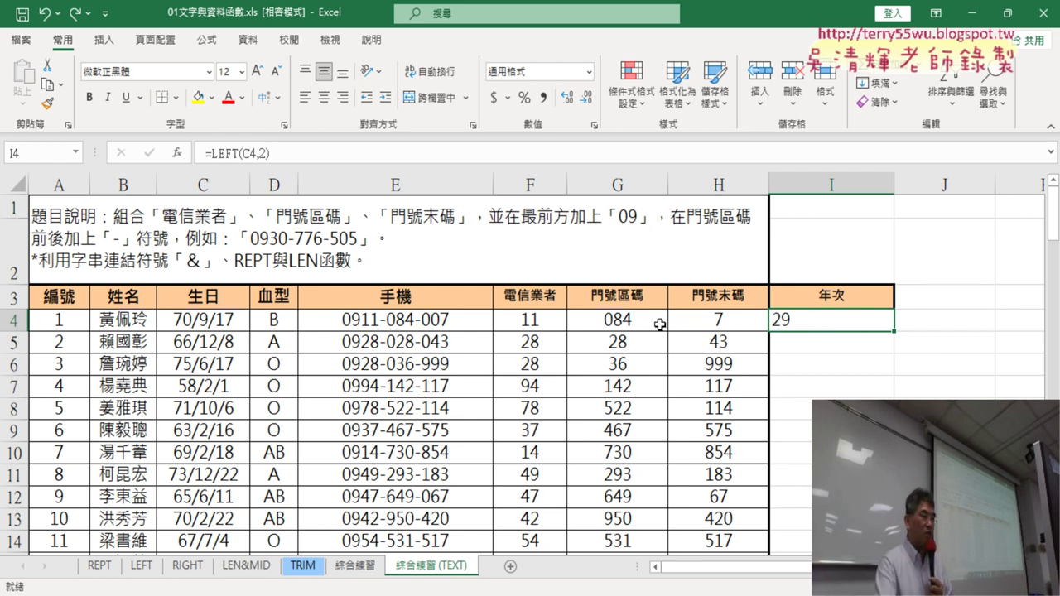
click(419, 319)
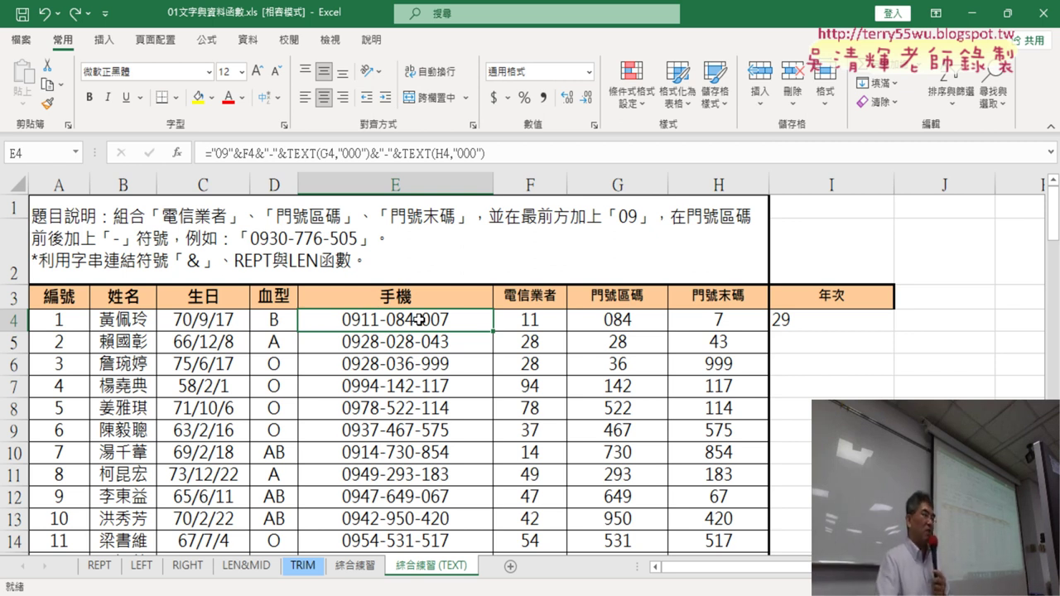
click(354, 566)
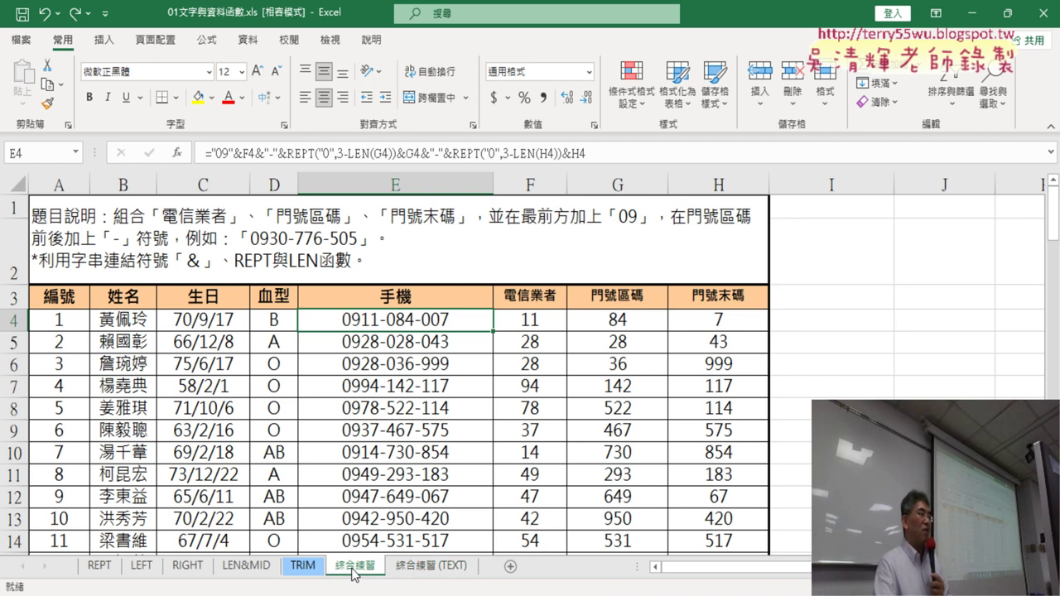
click(414, 569)
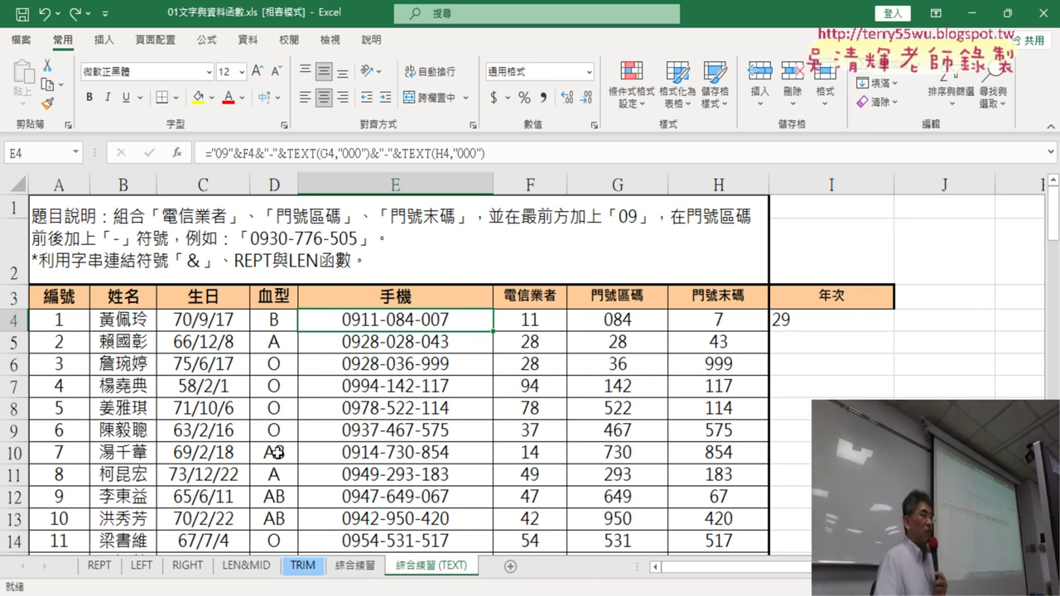
click(207, 320)
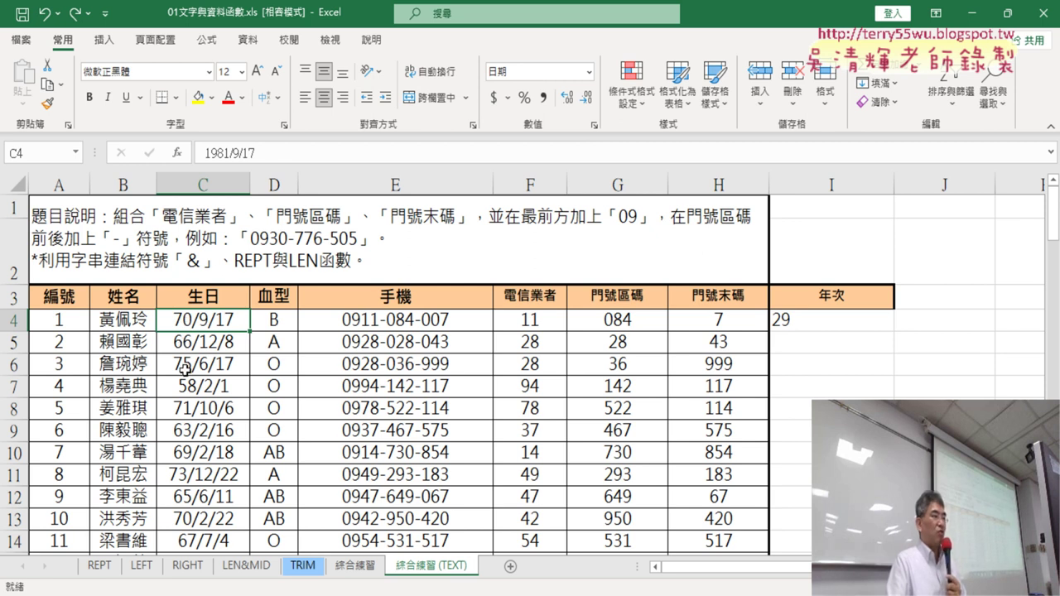
click(823, 321)
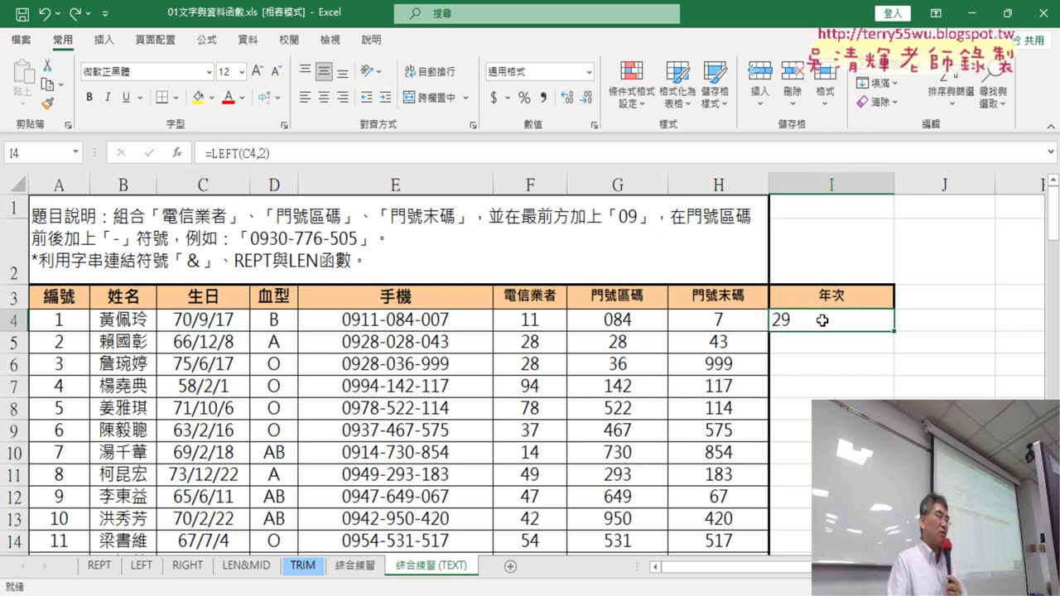